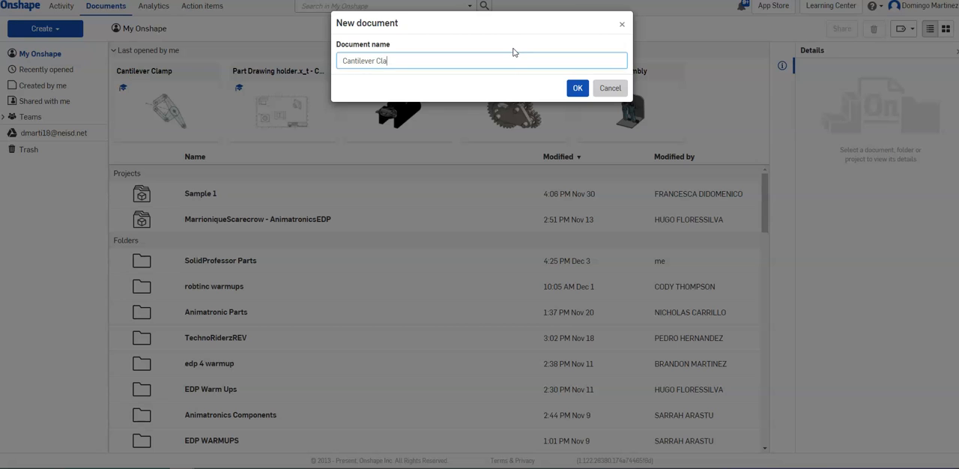
Create the document "Cantilever Clamp" and start a sketch on the Front plane, viewed straight on
{"action": "left_click", "coordinate": [576, 88]}
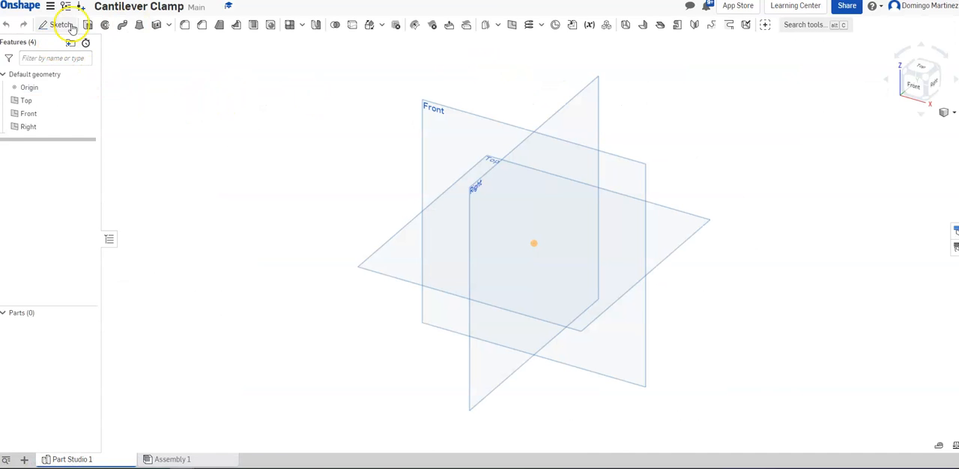
{"action": "left_click", "coordinate": [68, 27]}
{"action": "left_click", "coordinate": [448, 127]}
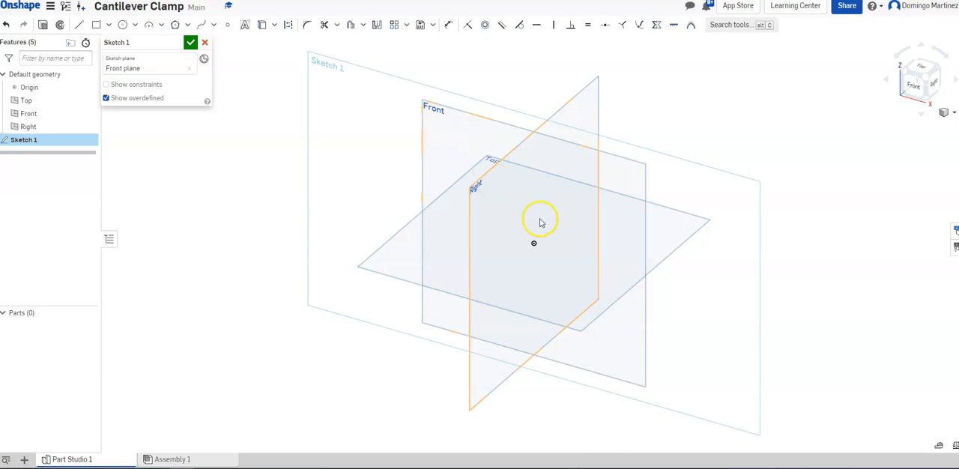
{"action": "left_click", "coordinate": [915, 84]}
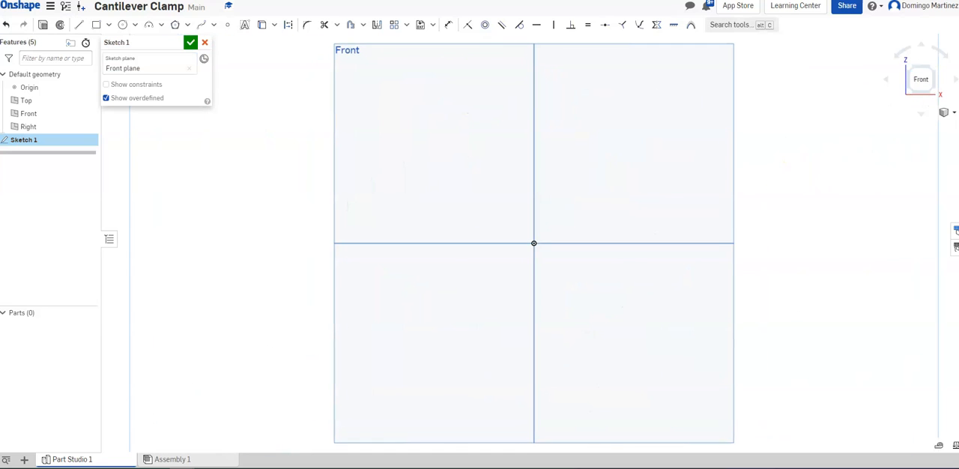
Sketch two connected lines about 2.8 in and 6.4 in long, rising to a peak above the origin and descending steeply to the lower right
{"action": "left_click", "coordinate": [76, 26]}
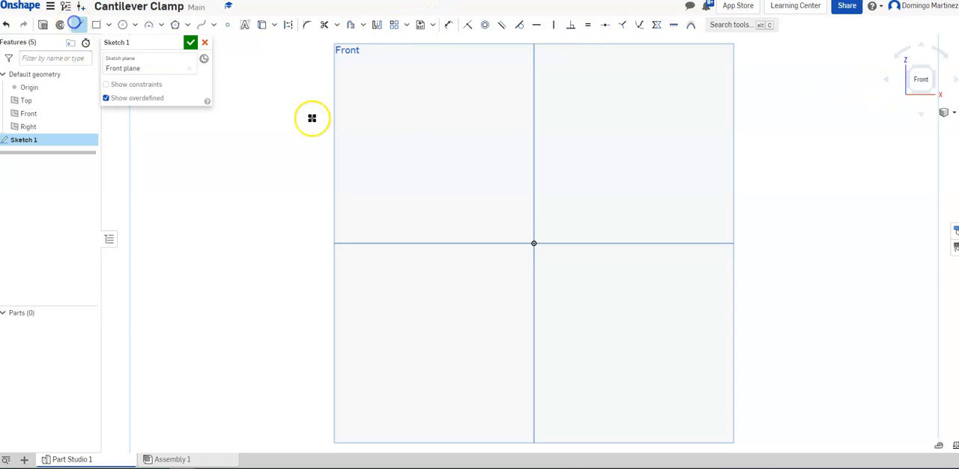
{"action": "left_click", "coordinate": [397, 173]}
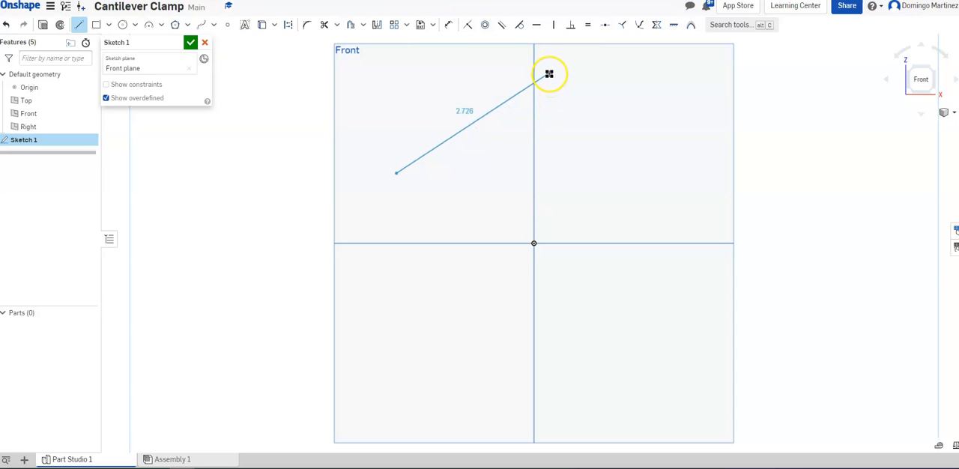
{"action": "left_click", "coordinate": [543, 59]}
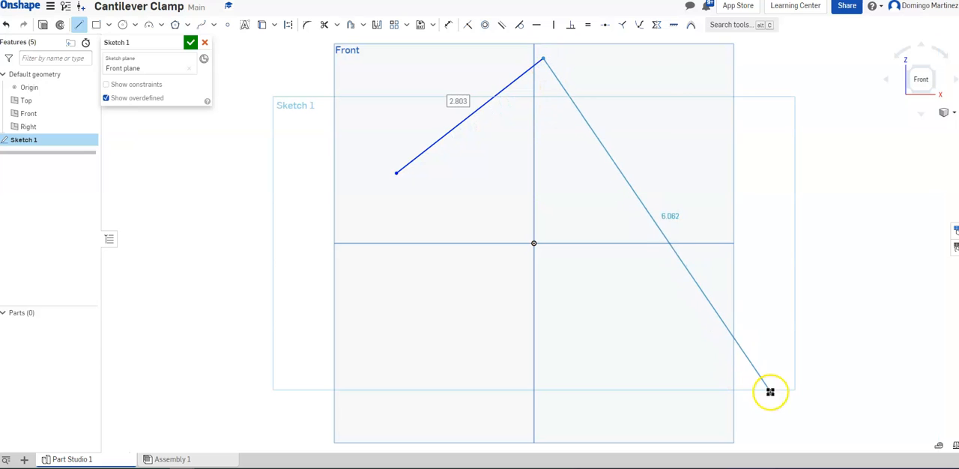
{"action": "left_click", "coordinate": [776, 417]}
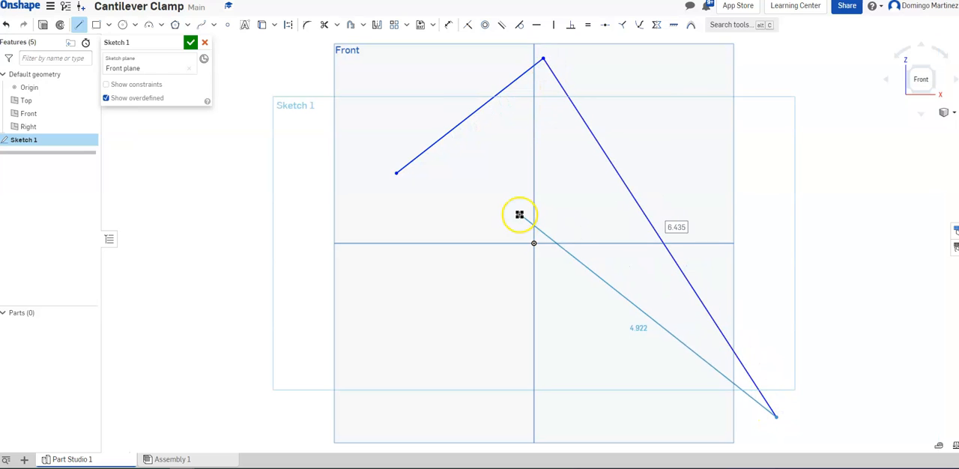
{"action": "key", "text": "Escape"}
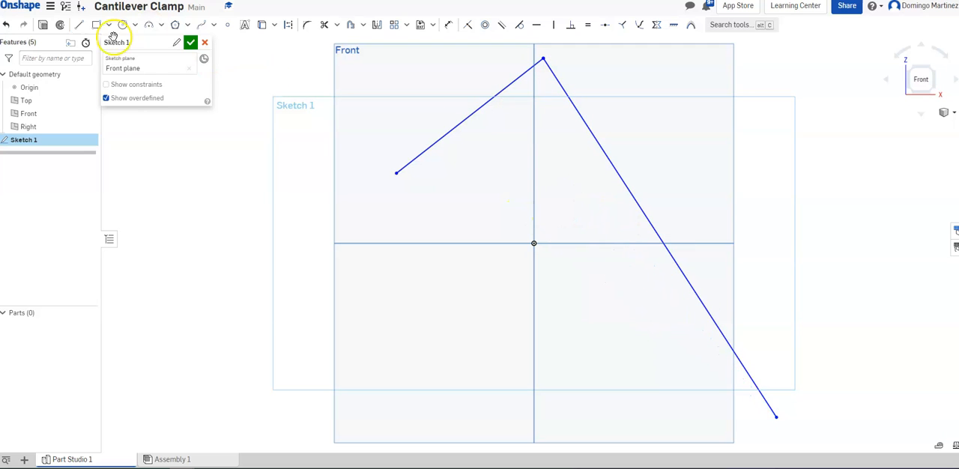
Sketch two connected lines about 3.12 in and 2.6 in long below the origin, ending the second on the long diagonal line
{"action": "left_click", "coordinate": [404, 306]}
{"action": "left_click", "coordinate": [583, 410]}
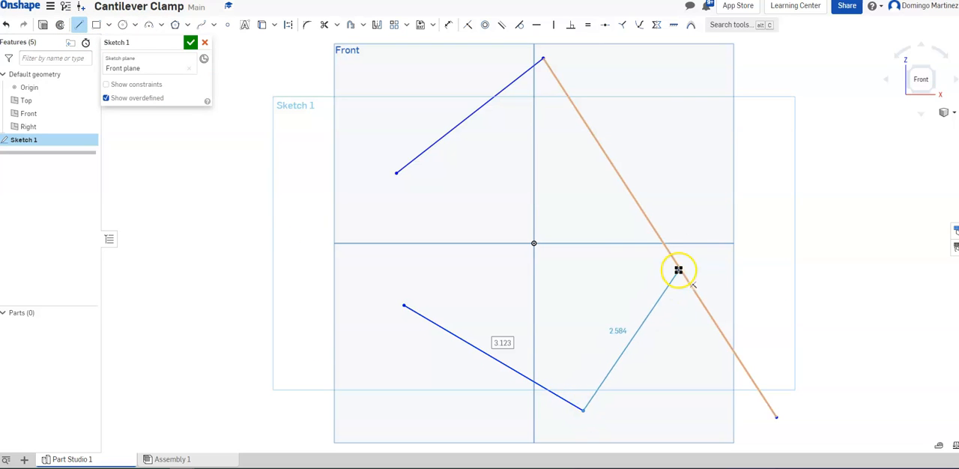
{"action": "left_click", "coordinate": [660, 242]}
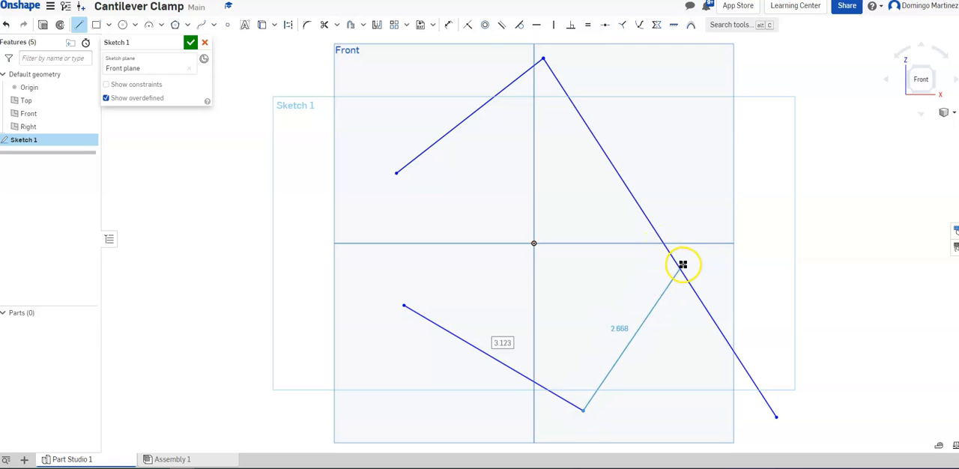
{"action": "left_click", "coordinate": [677, 266]}
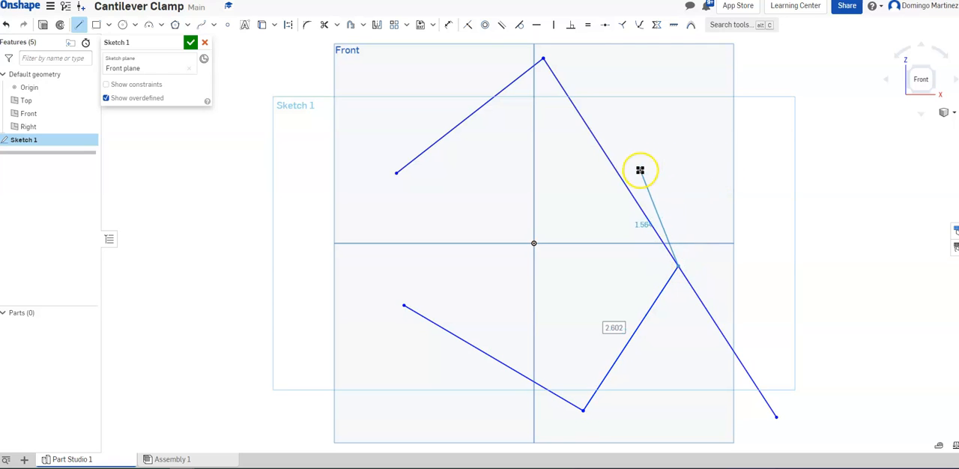
{"action": "key", "text": "Escape"}
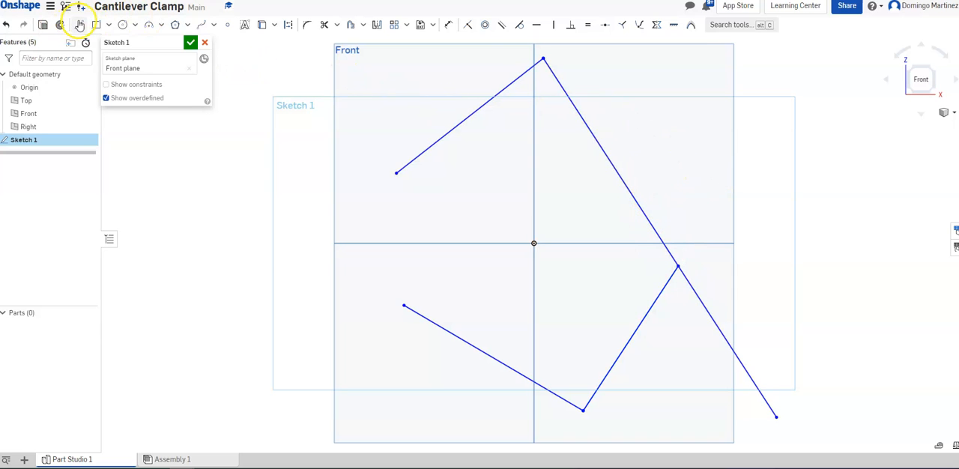
Draw a horizontal line through the origin, stopping short of the long diagonal, and convert it to construction geometry
{"action": "left_click", "coordinate": [353, 242]}
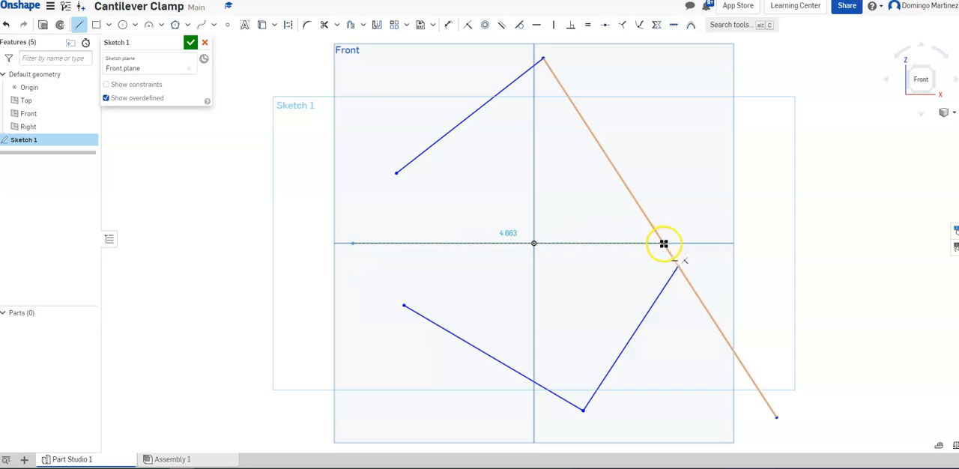
{"action": "left_click", "coordinate": [626, 244]}
{"action": "key", "text": "Escape"}
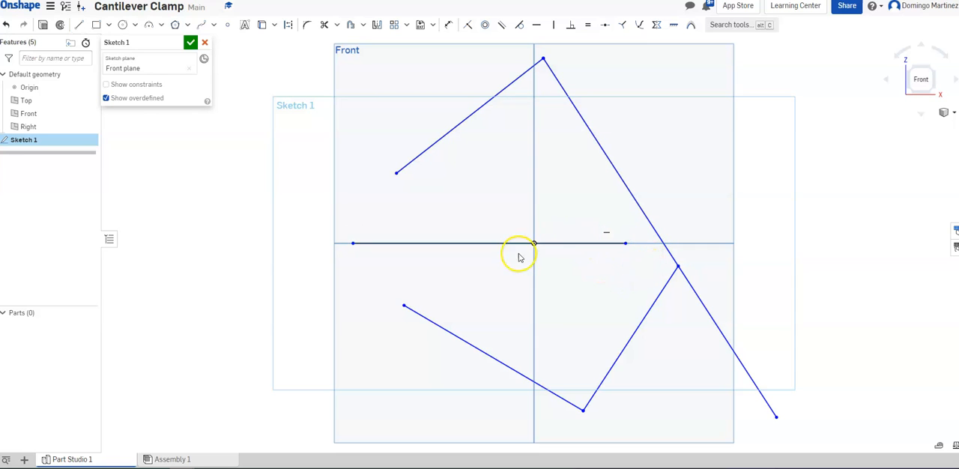
{"action": "right_click", "coordinate": [572, 246]}
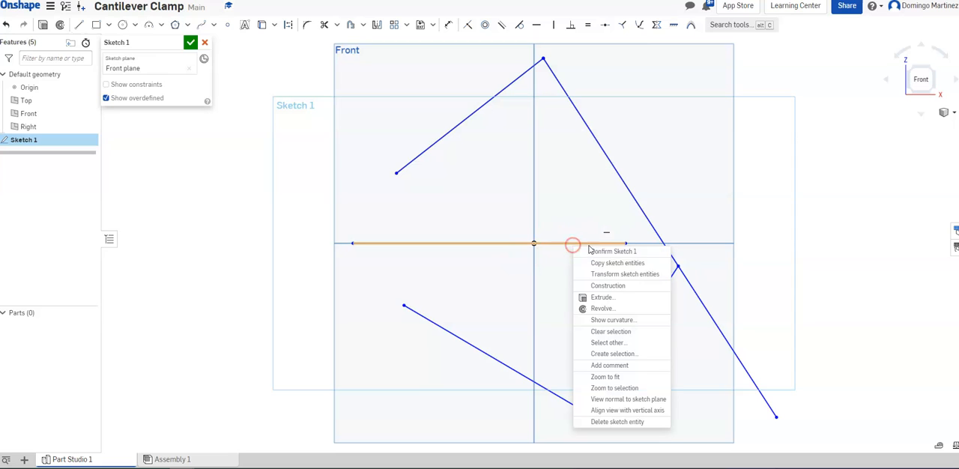
{"action": "left_click", "coordinate": [608, 285]}
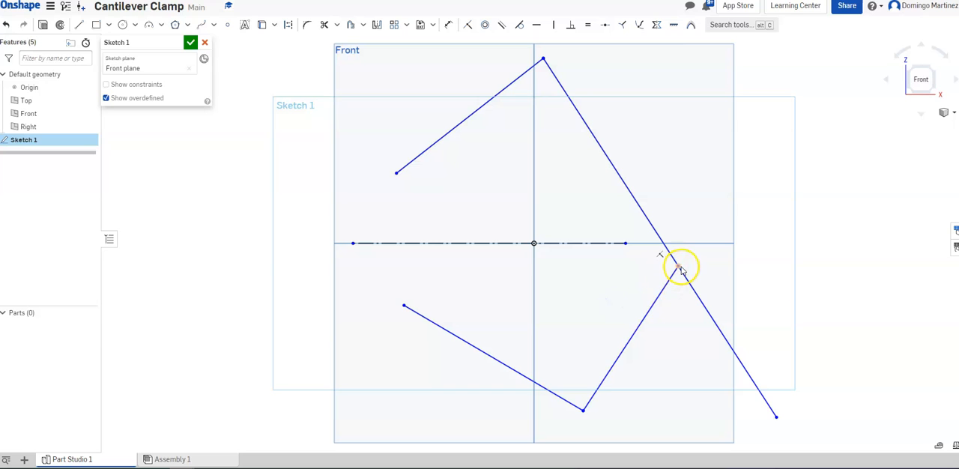
Move the junction on the long diagonal closer to the horizontal line and convert the four remaining solid lines to construction geometry
{"action": "left_click_drag", "start_coordinate": [678, 266], "coordinate": [668, 252]}
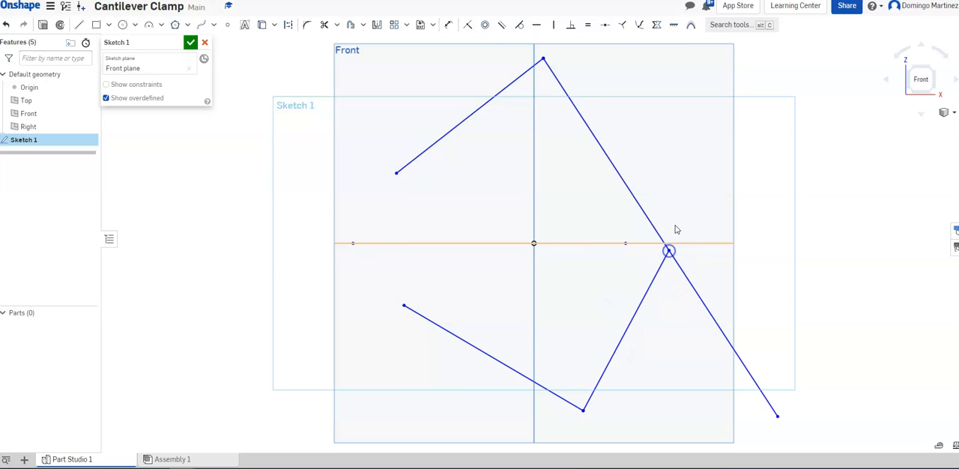
{"action": "right_click", "coordinate": [470, 117]}
{"action": "left_click", "coordinate": [508, 154]}
{"action": "right_click", "coordinate": [629, 196]}
{"action": "left_click", "coordinate": [659, 223]}
{"action": "right_click", "coordinate": [636, 320]}
{"action": "left_click", "coordinate": [666, 186]}
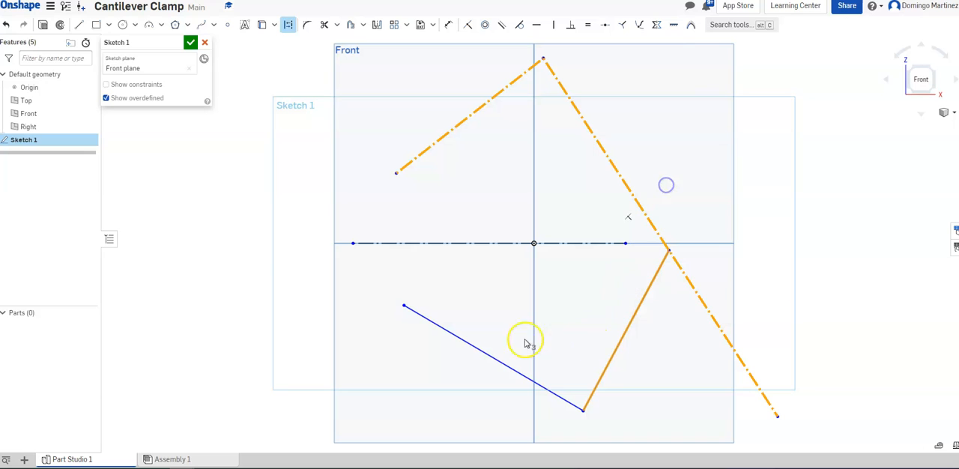
{"action": "right_click", "coordinate": [471, 345]}
{"action": "left_click", "coordinate": [501, 212]}
{"action": "left_click", "coordinate": [688, 354]}
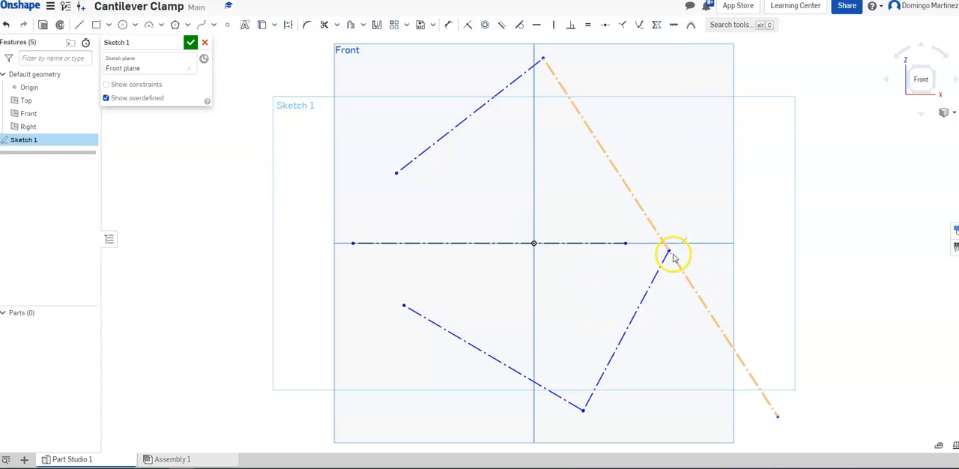
Attach the junction to the right end of the horizontal construction line and constrain it to the midpoint of the long diagonal
{"action": "left_click_drag", "start_coordinate": [649, 248], "coordinate": [626, 243]}
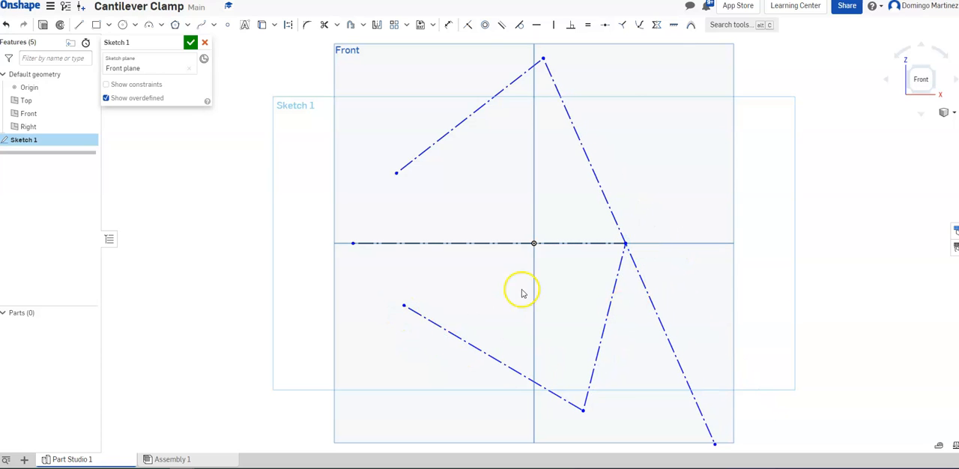
{"action": "left_click", "coordinate": [606, 27]}
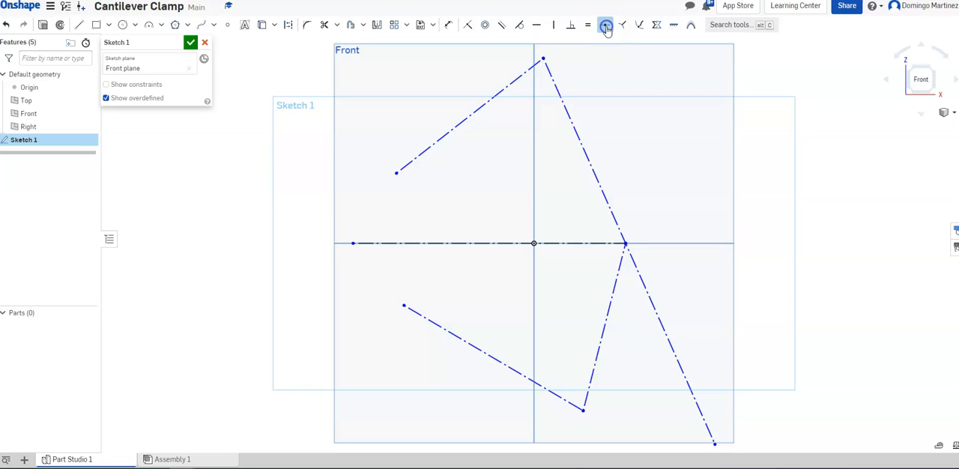
{"action": "left_click", "coordinate": [596, 181]}
{"action": "left_click", "coordinate": [628, 239]}
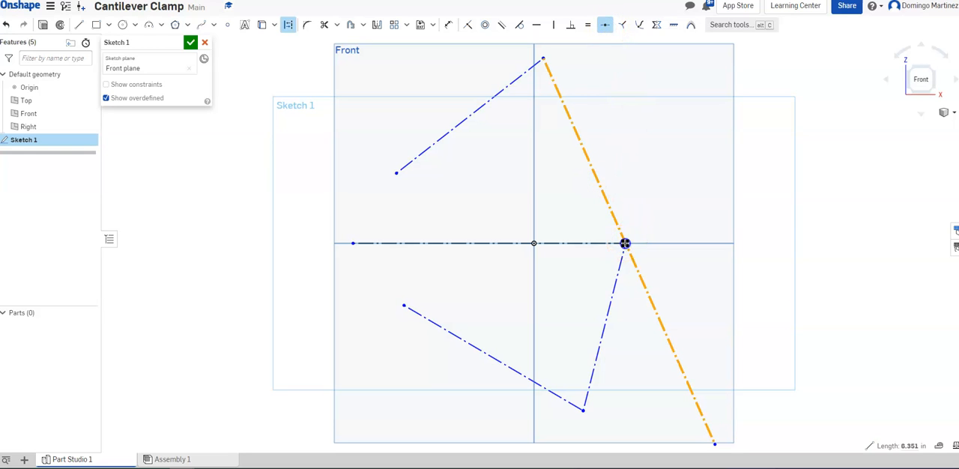
{"action": "left_click", "coordinate": [567, 118]}
{"action": "left_click", "coordinate": [629, 243]}
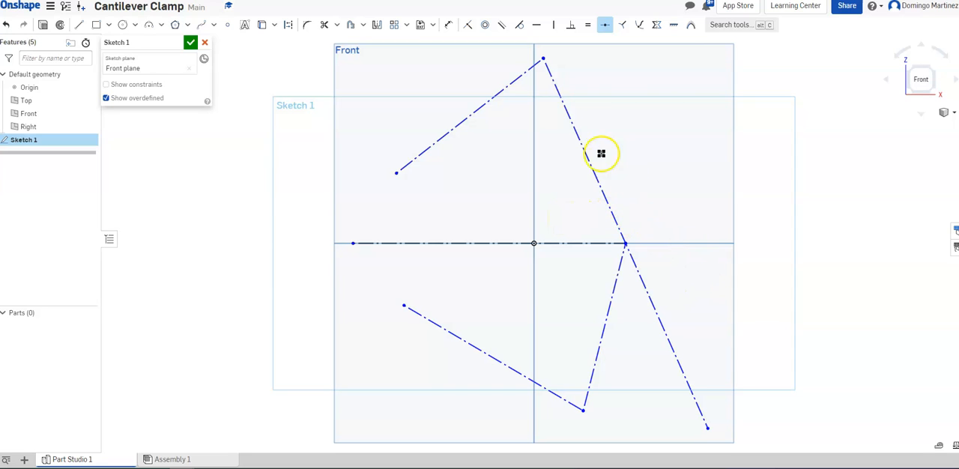
Make the upper-left line and the two lower lines equal in length, and constrain the two lower lines perpendicular to each other
{"action": "left_click", "coordinate": [504, 27]}
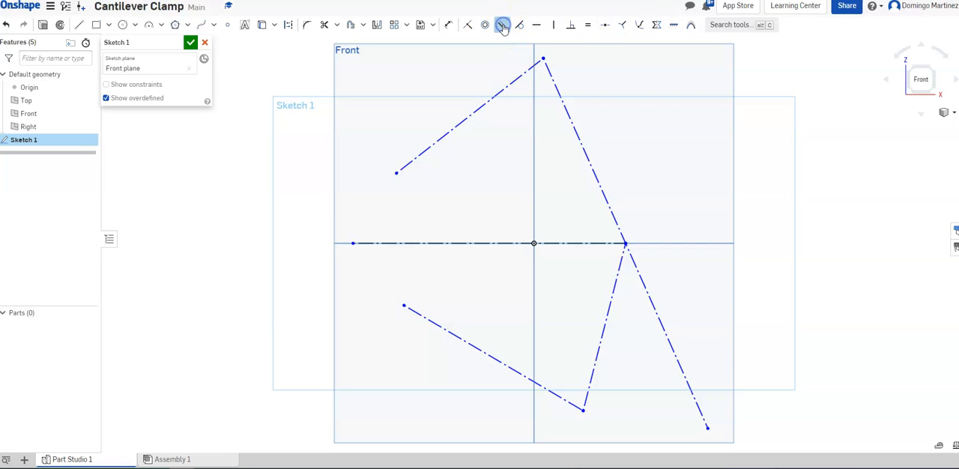
{"action": "left_click", "coordinate": [590, 26]}
{"action": "left_click", "coordinate": [485, 103]}
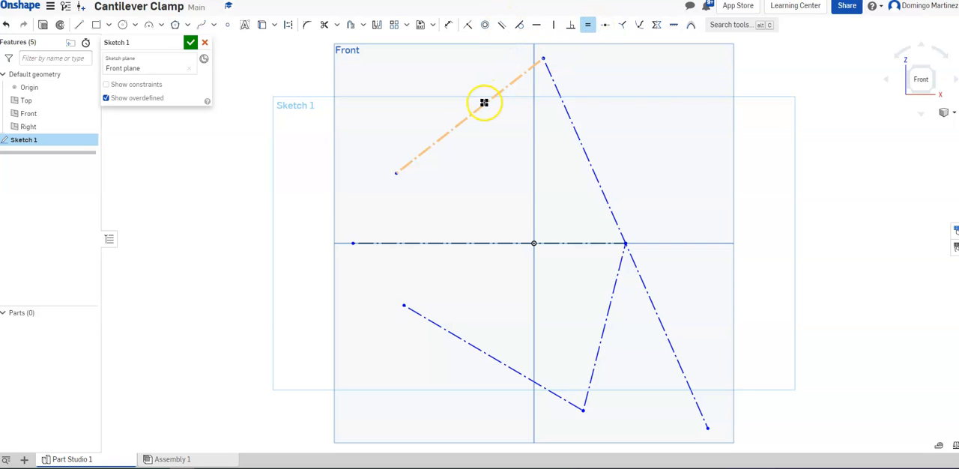
{"action": "left_click", "coordinate": [480, 343]}
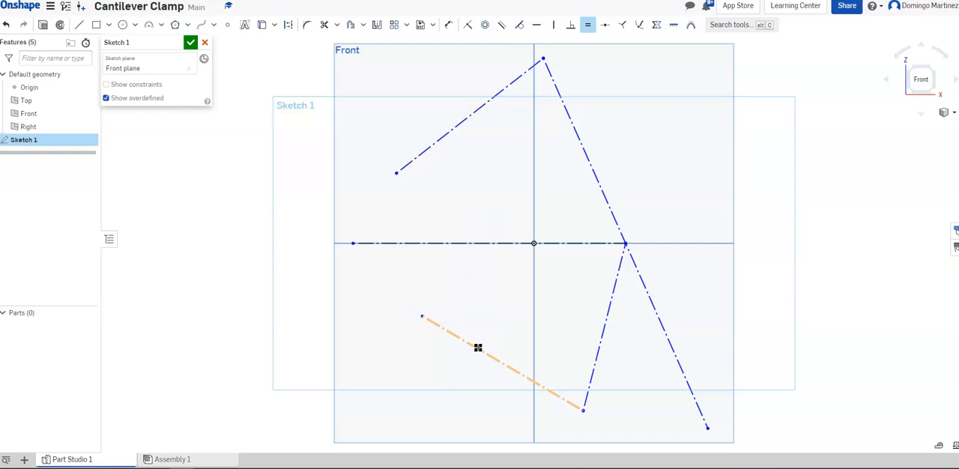
{"action": "left_click", "coordinate": [558, 354]}
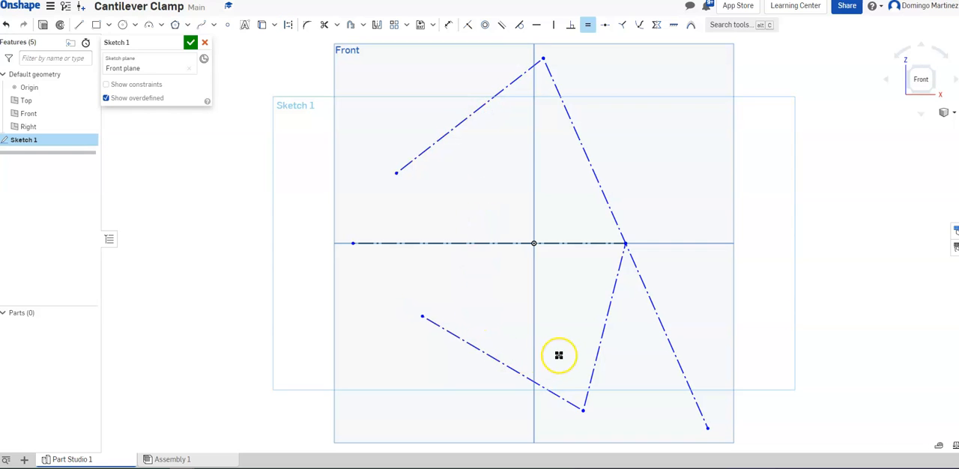
{"action": "left_click", "coordinate": [602, 333]}
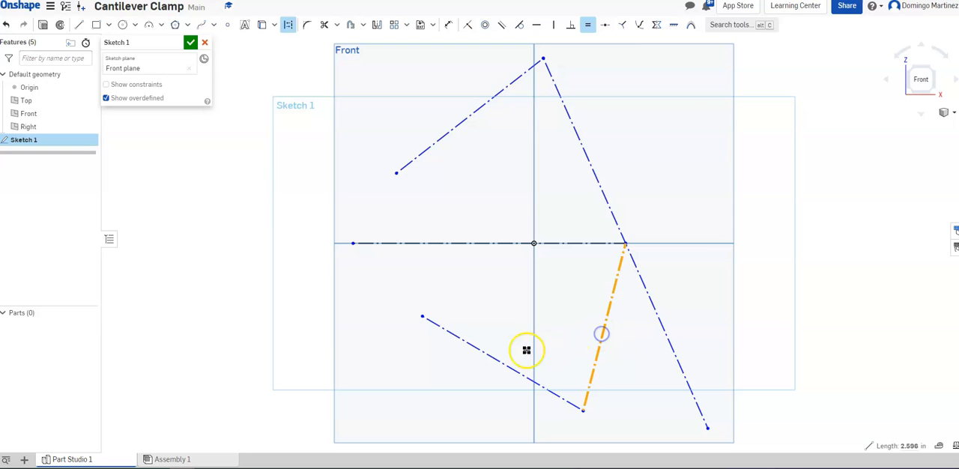
{"action": "left_click", "coordinate": [486, 352]}
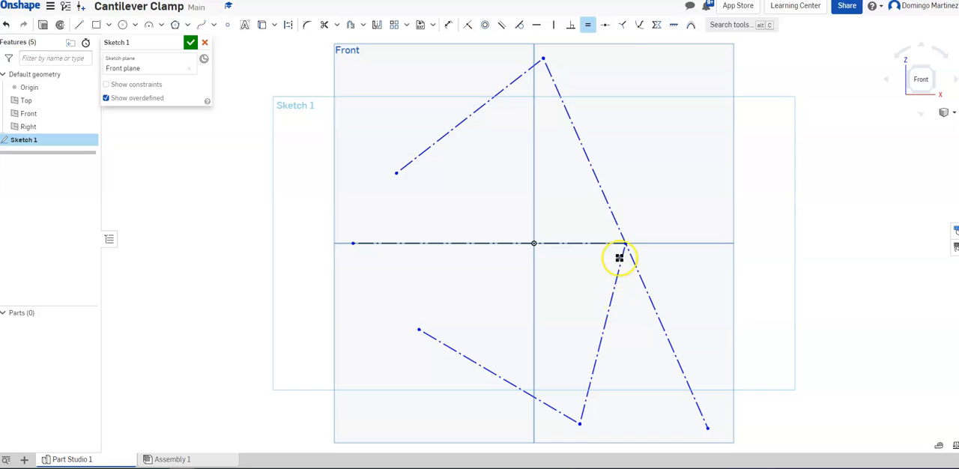
{"action": "left_click", "coordinate": [592, 388]}
{"action": "left_click", "coordinate": [491, 372]}
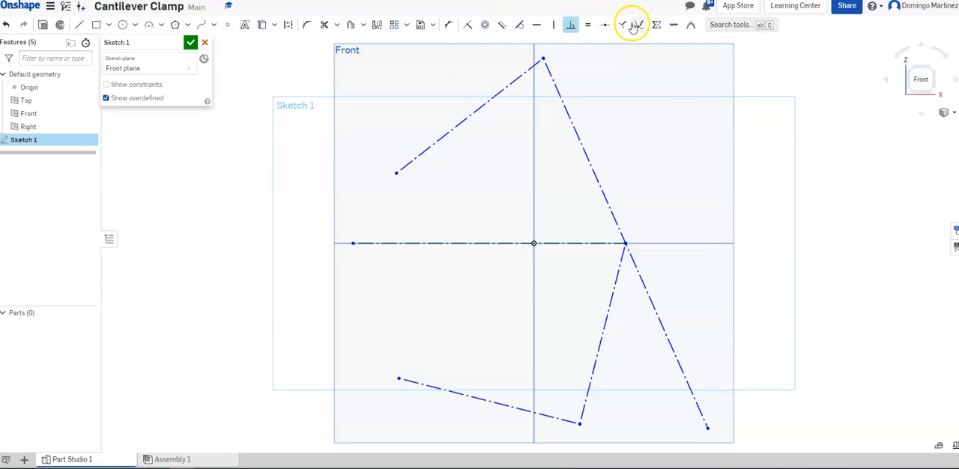
{"action": "left_click", "coordinate": [656, 27]}
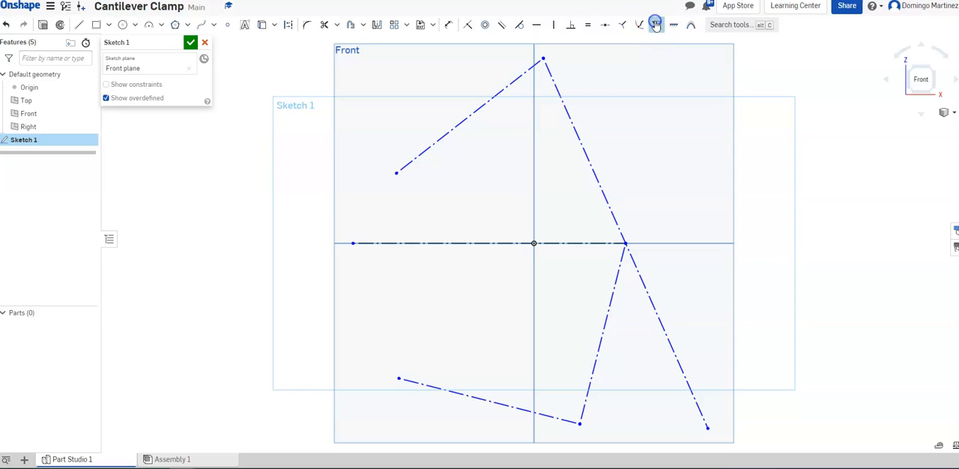
{"action": "left_click", "coordinate": [395, 173]}
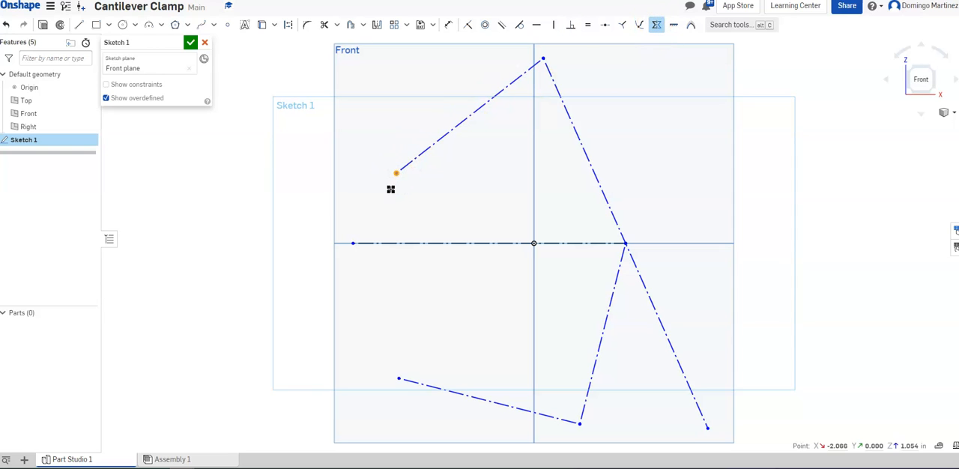
{"action": "key", "text": "Escape"}
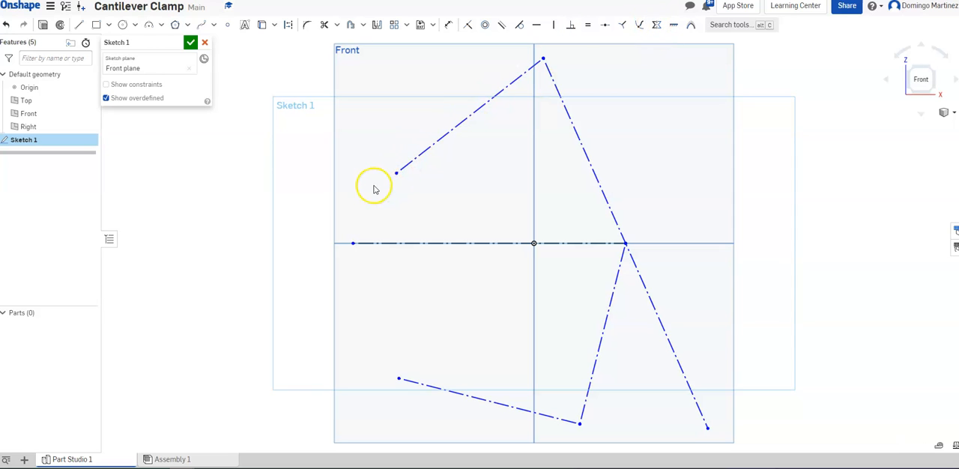
Constrain the left endpoints of the upper-left and lower-left construction lines symmetric about the horizontal construction line
{"action": "left_click", "coordinate": [655, 27]}
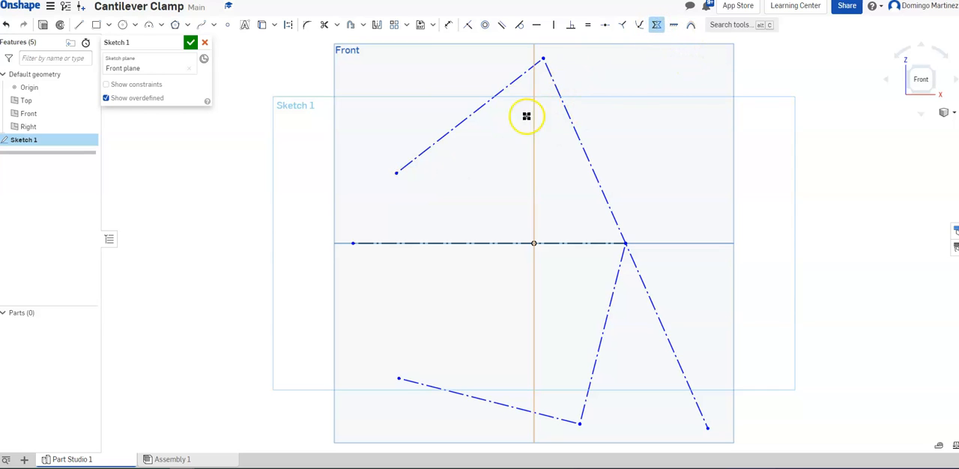
{"action": "left_click", "coordinate": [393, 243]}
{"action": "left_click", "coordinate": [395, 173]}
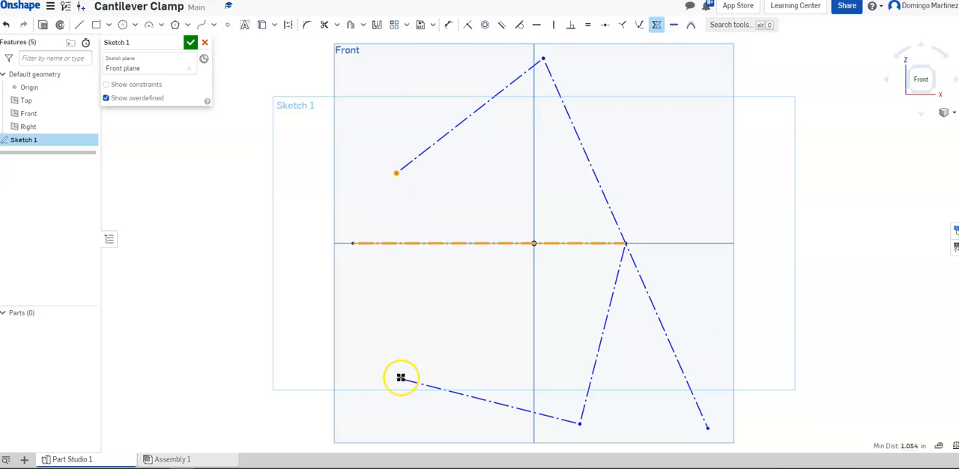
{"action": "left_click", "coordinate": [399, 377]}
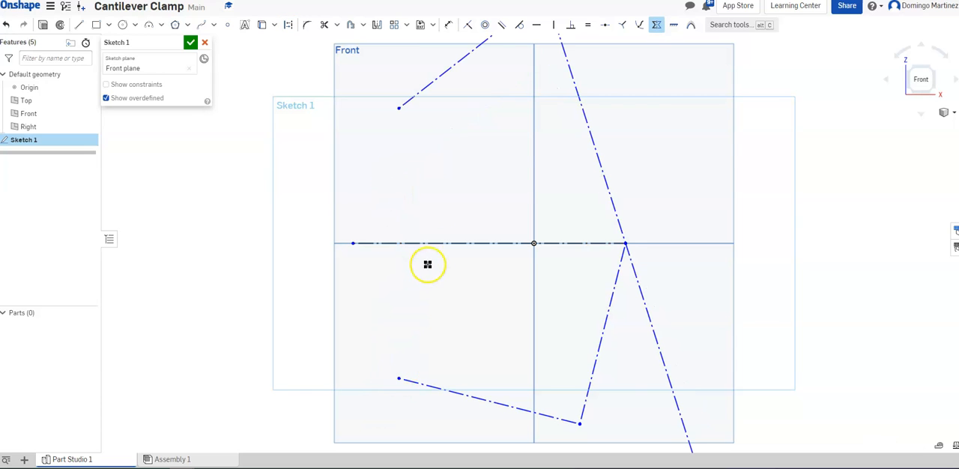
{"action": "scroll", "coordinate": [517, 139], "scroll_direction": "down", "scroll_amount": 3}
{"action": "scroll", "coordinate": [514, 144], "scroll_direction": "up", "scroll_amount": 1}
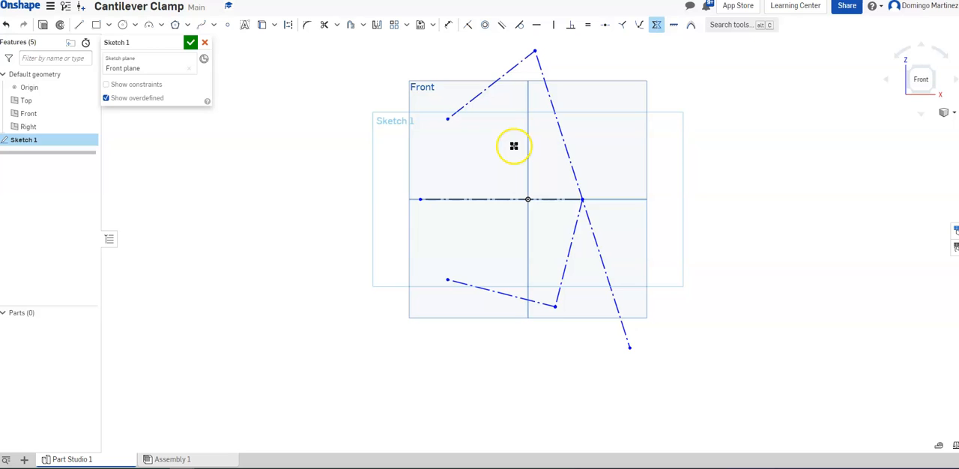
{"action": "left_click", "coordinate": [567, 165]}
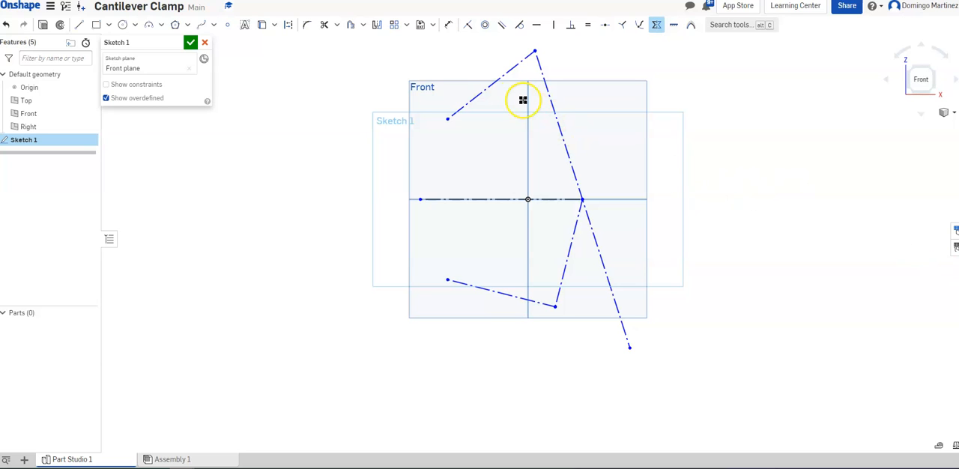
Draw two concentric circles at the upper-left line's left end and at the top vertex, outer diameters about 0.84 and 1.02 in
{"action": "left_click", "coordinate": [122, 27]}
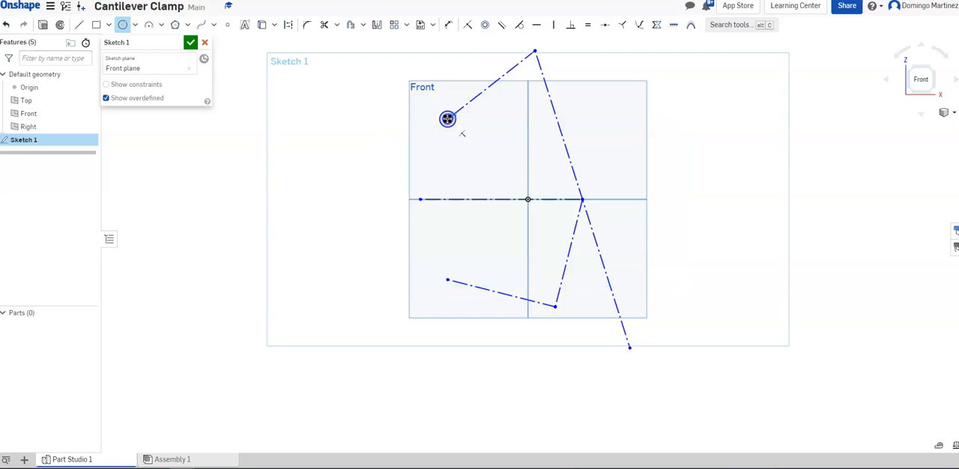
{"action": "left_click", "coordinate": [463, 127]}
{"action": "left_click", "coordinate": [533, 48]}
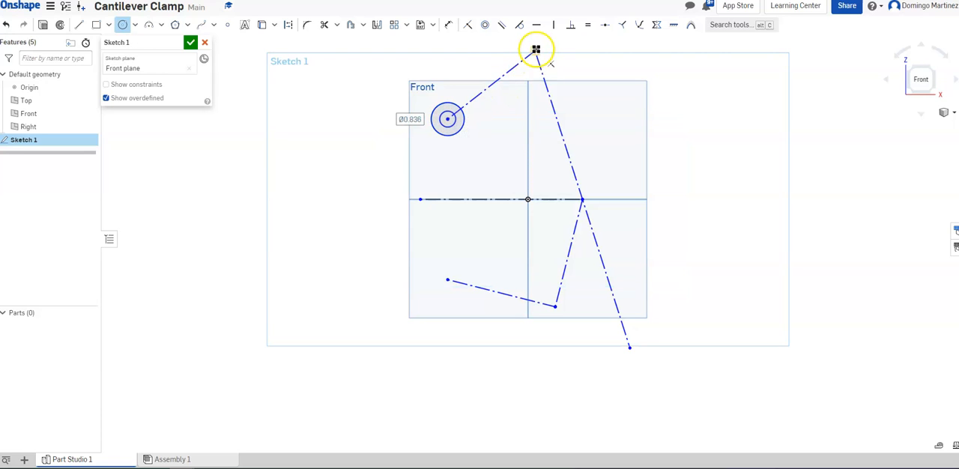
{"action": "left_click", "coordinate": [548, 51]}
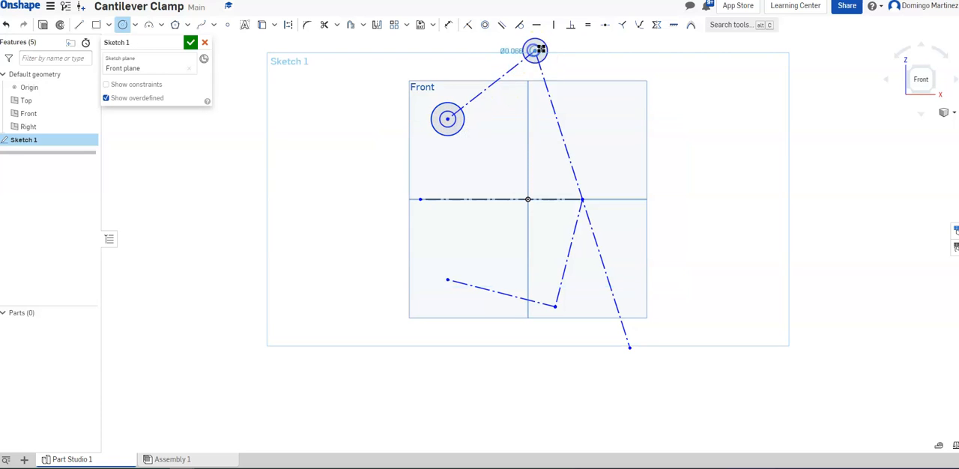
{"action": "left_click", "coordinate": [554, 50]}
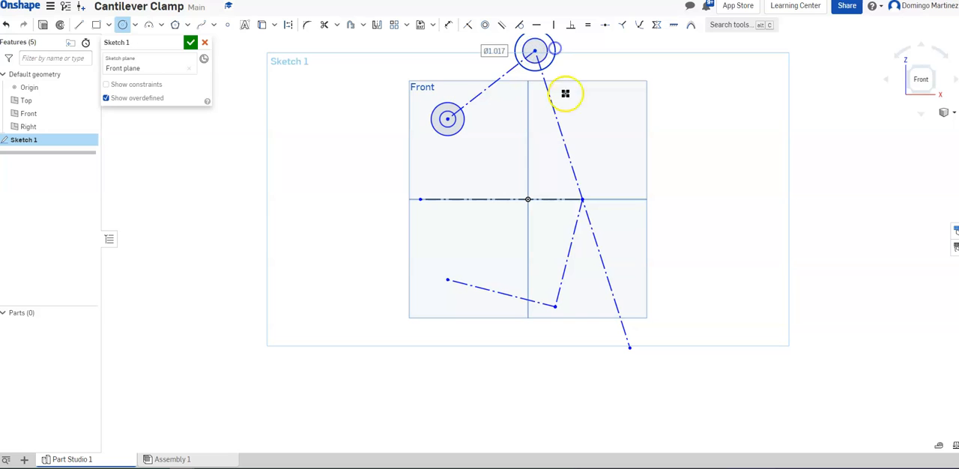
Draw two concentric circles at the junction on the horizontal line and two at the corner of the lower lines
{"action": "left_click", "coordinate": [583, 199]}
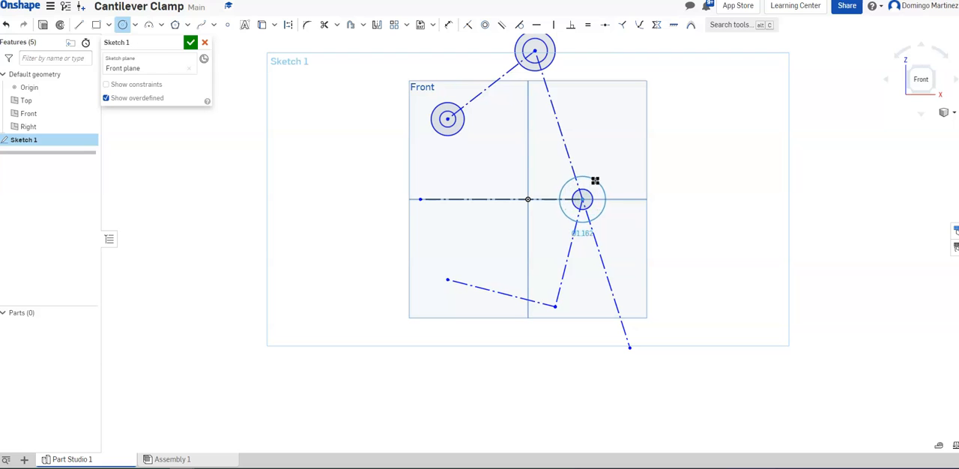
{"action": "left_click", "coordinate": [599, 176]}
{"action": "left_click", "coordinate": [555, 297]}
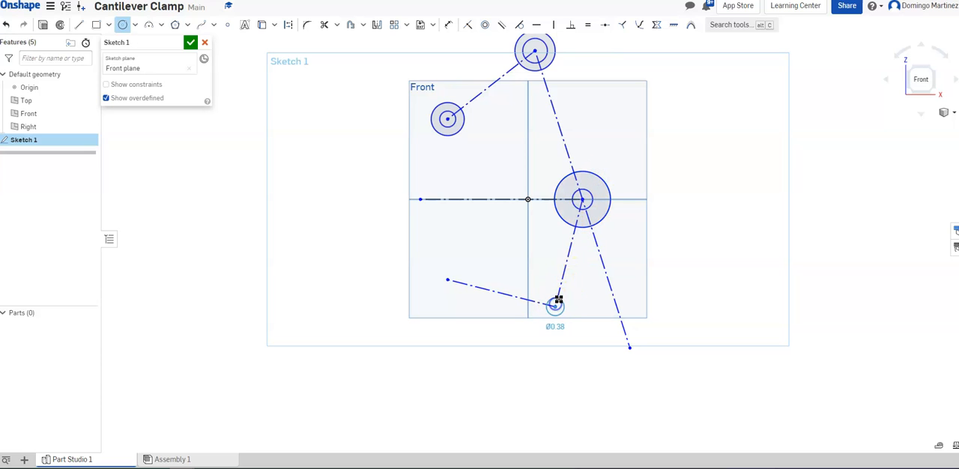
{"action": "left_click", "coordinate": [561, 288]}
Draw concentric circles of about 0.41 and 0.89 in at the lower-left endpoint, and about 0.53 and 0.85 in at the long diagonal's lower end
{"action": "left_click", "coordinate": [447, 280]}
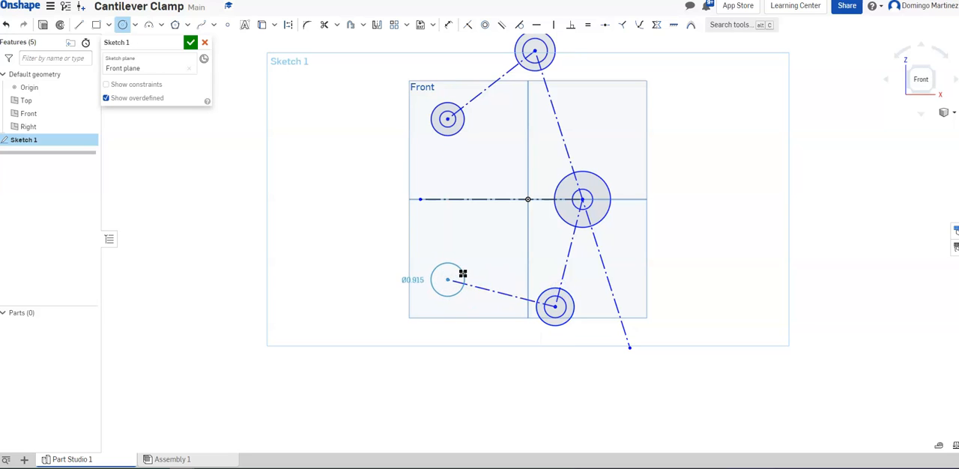
{"action": "left_click", "coordinate": [457, 278]}
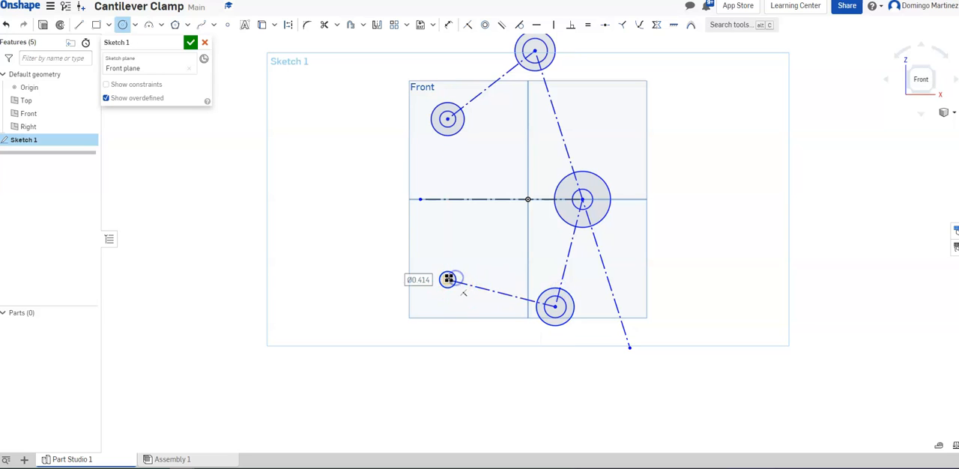
{"action": "left_click", "coordinate": [460, 267]}
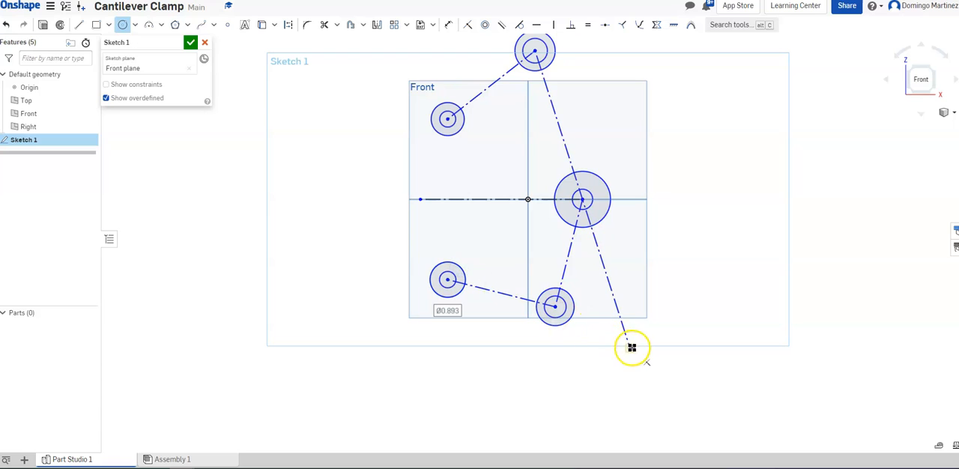
{"action": "left_click", "coordinate": [626, 341]}
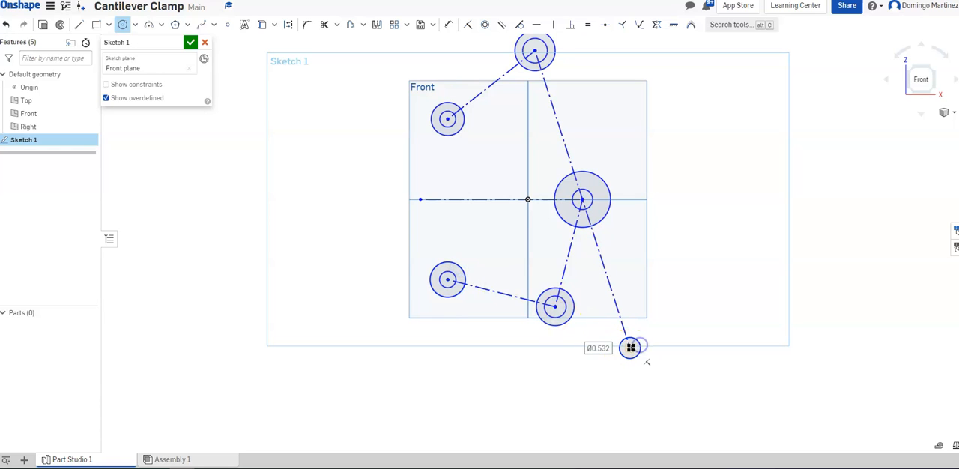
{"action": "left_click", "coordinate": [646, 346]}
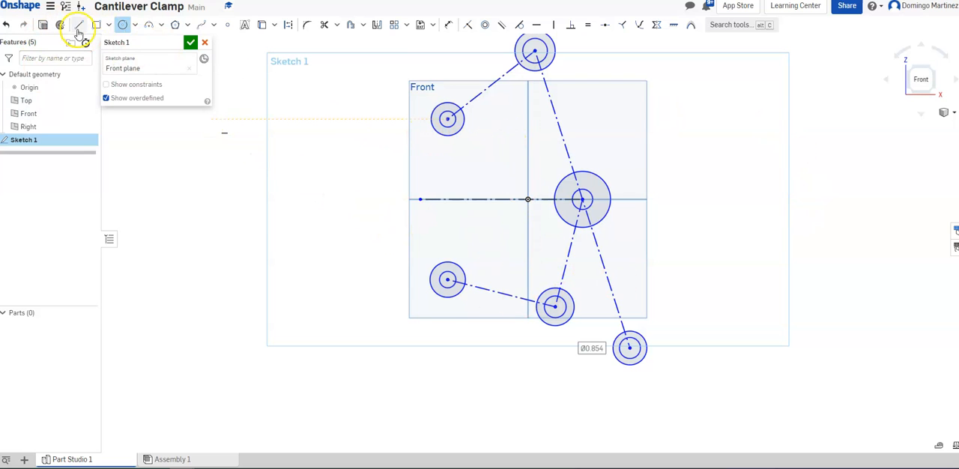
Set the workspace's default length unit to millimeter and its default mass unit to gram
{"action": "left_click", "coordinate": [51, 9]}
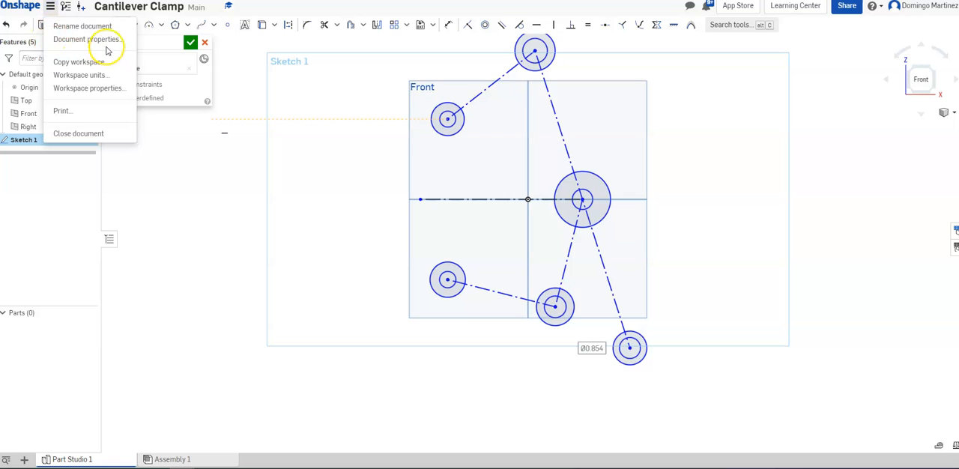
{"action": "left_click", "coordinate": [95, 75]}
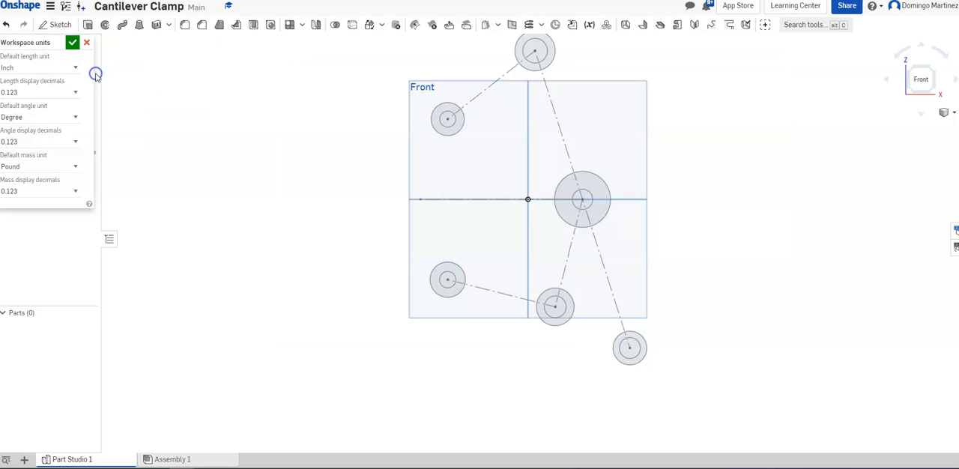
{"action": "left_click", "coordinate": [75, 69]}
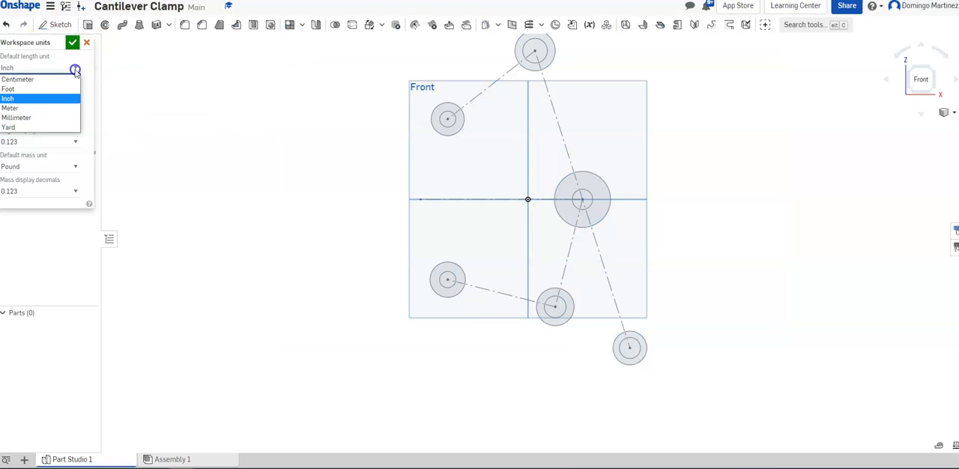
{"action": "left_click", "coordinate": [43, 117]}
{"action": "left_click", "coordinate": [77, 172]}
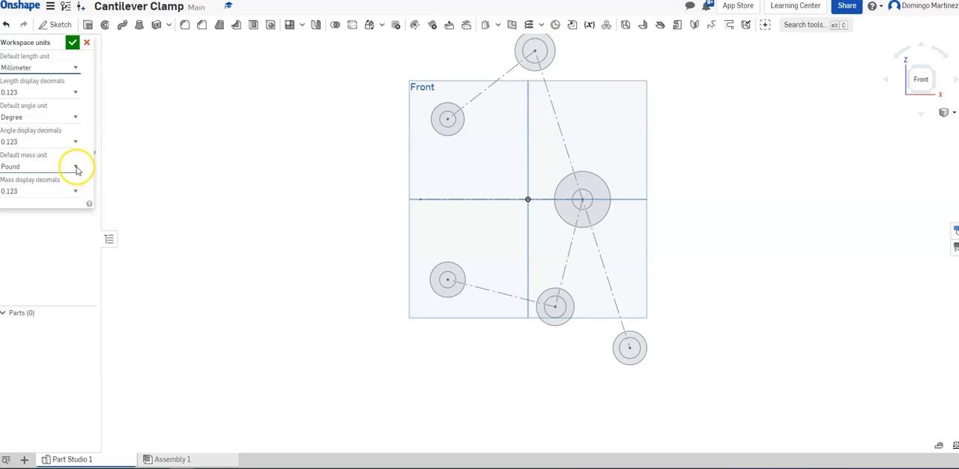
{"action": "left_click", "coordinate": [56, 180]}
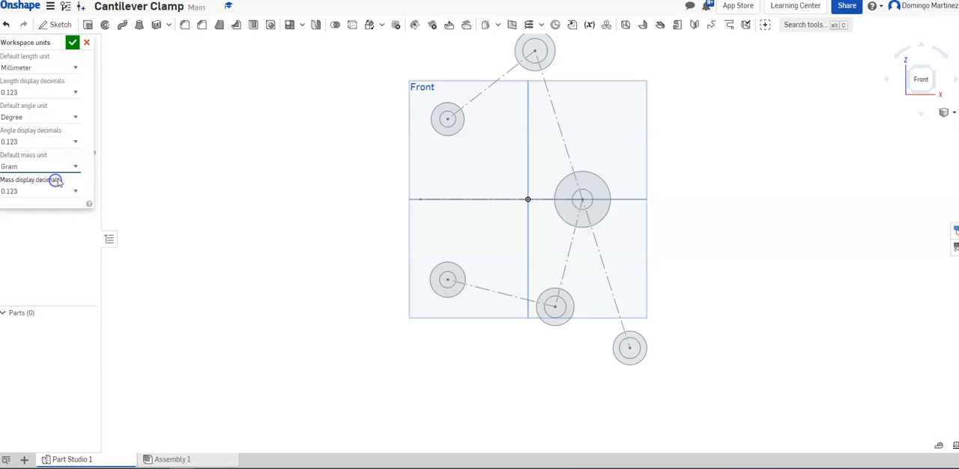
{"action": "left_click", "coordinate": [72, 45]}
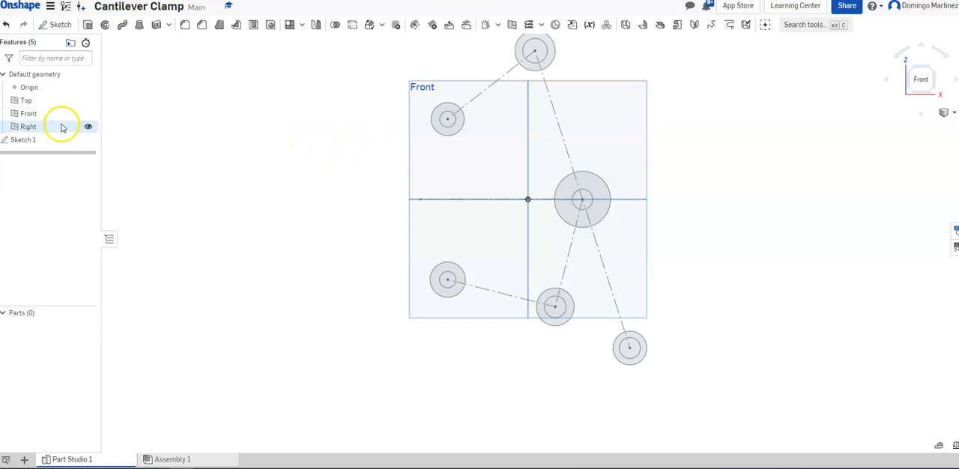
Reopen Sketch 1 for editing and dimension the long diagonal between its end circle centers at 175 mm
{"action": "right_click", "coordinate": [58, 139]}
{"action": "left_click", "coordinate": [106, 156]}
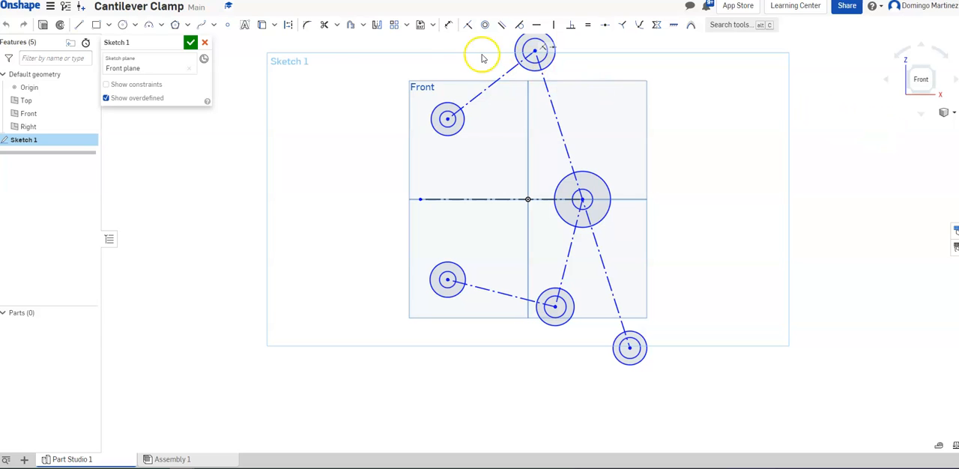
{"action": "left_click", "coordinate": [451, 25]}
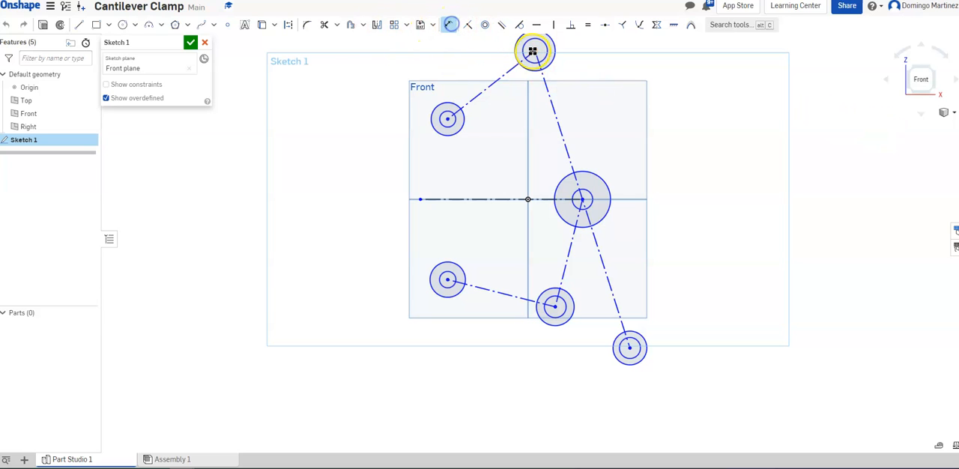
{"action": "left_click", "coordinate": [538, 69]}
{"action": "left_click", "coordinate": [628, 349]}
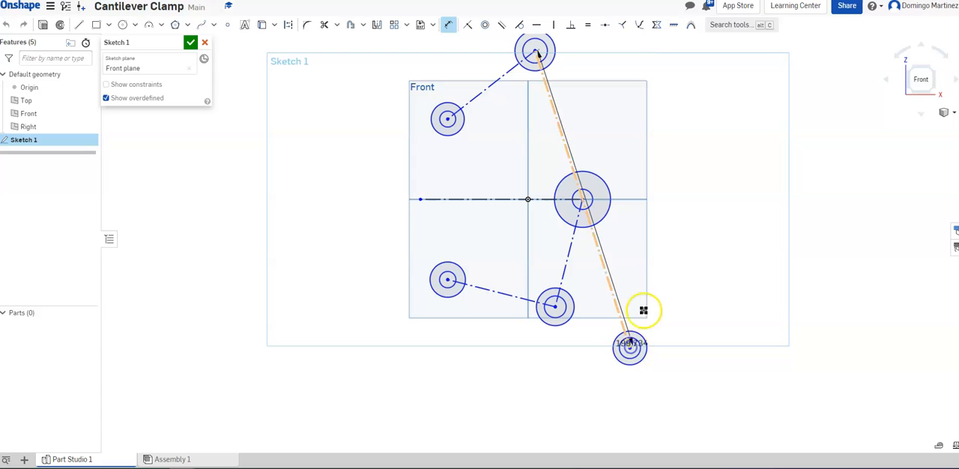
{"action": "double_click", "coordinate": [601, 160]}
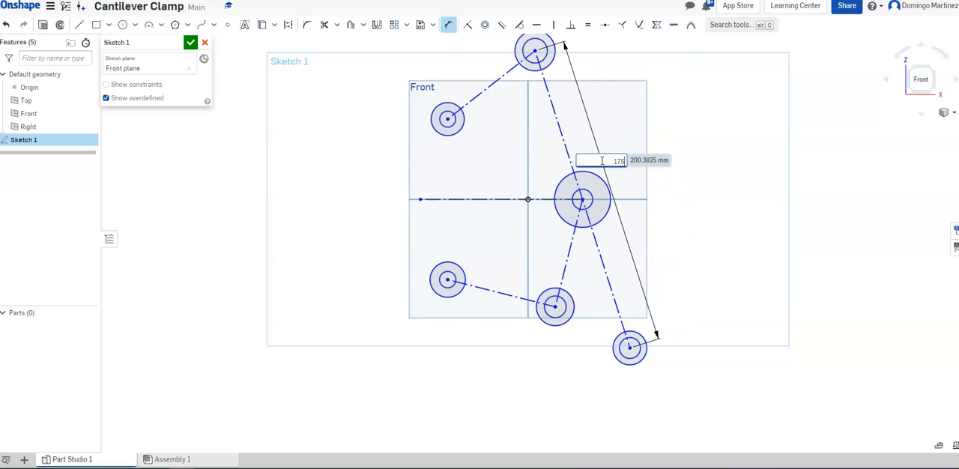
{"action": "key", "text": "Return"}
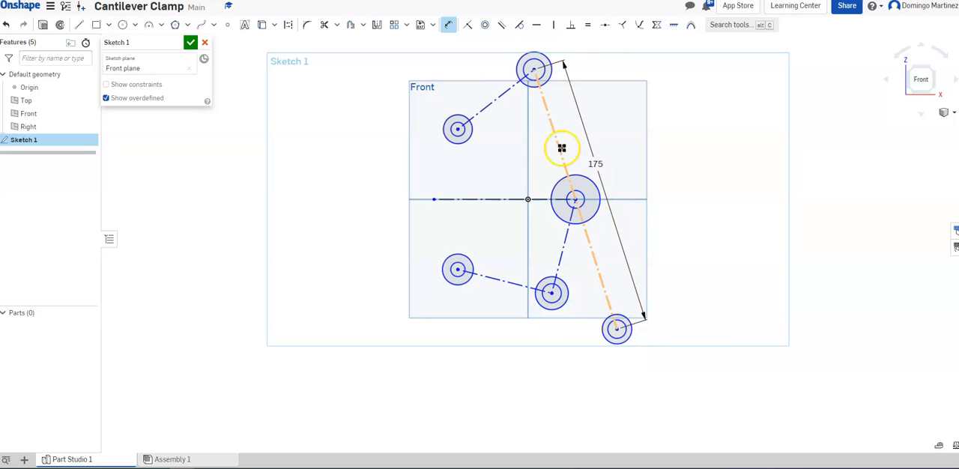
Dimension the upper-left construction line between its two circle centers at 75 mm
{"action": "left_click", "coordinate": [457, 129]}
{"action": "left_click", "coordinate": [534, 70]}
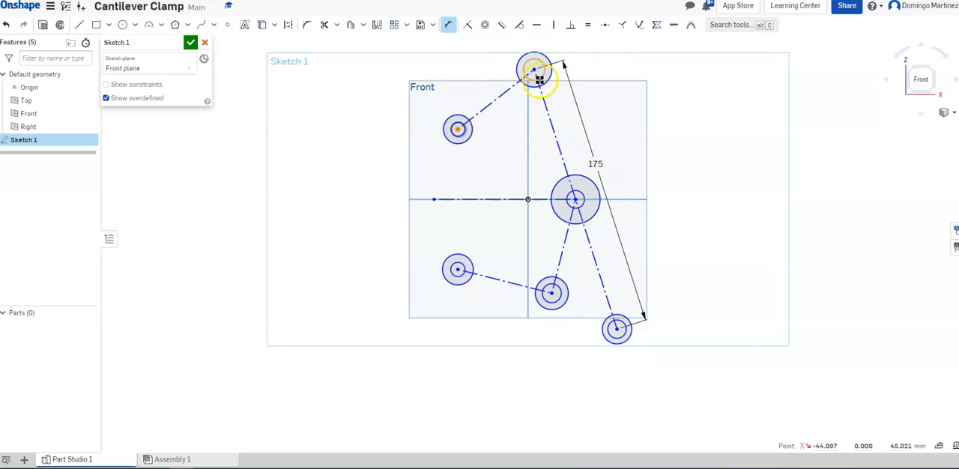
{"action": "left_click", "coordinate": [464, 69]}
{"action": "left_click", "coordinate": [465, 86]}
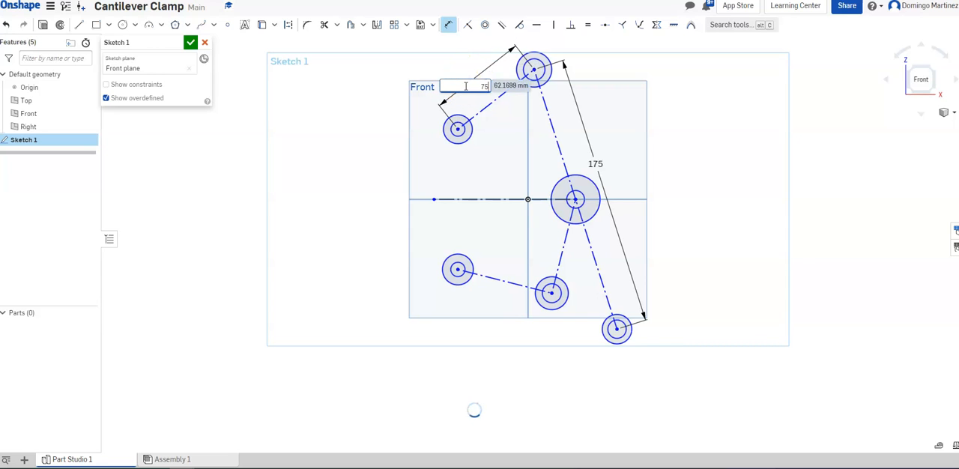
{"action": "key", "text": "Return"}
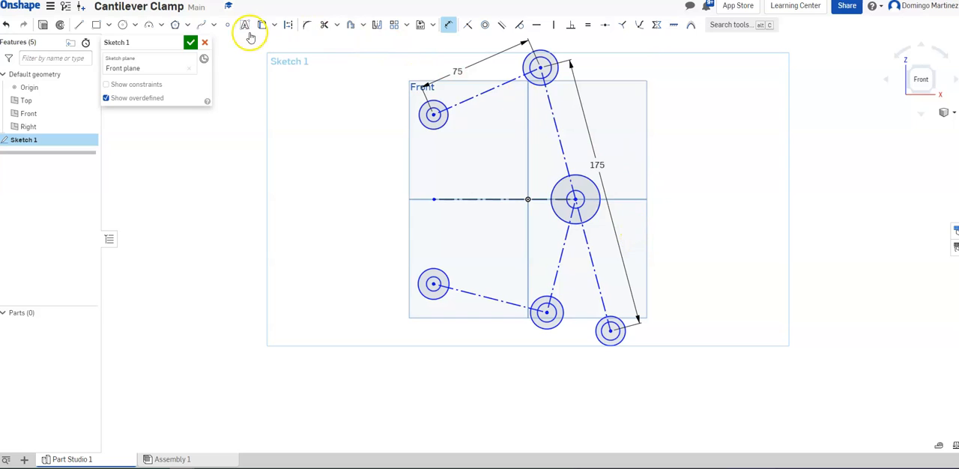
Dimension the outer circle at the central junction with a 50 mm diameter
{"action": "left_click", "coordinate": [596, 188]}
{"action": "left_click", "coordinate": [632, 182]}
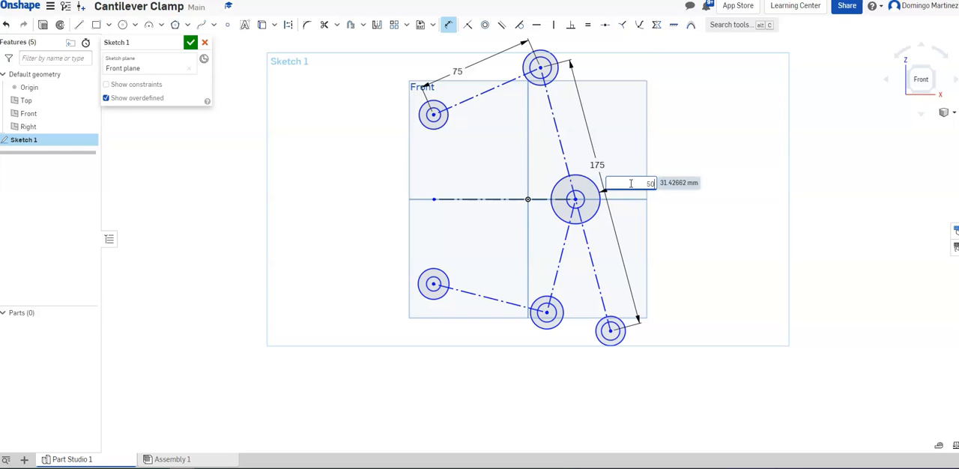
{"action": "key", "text": "Return"}
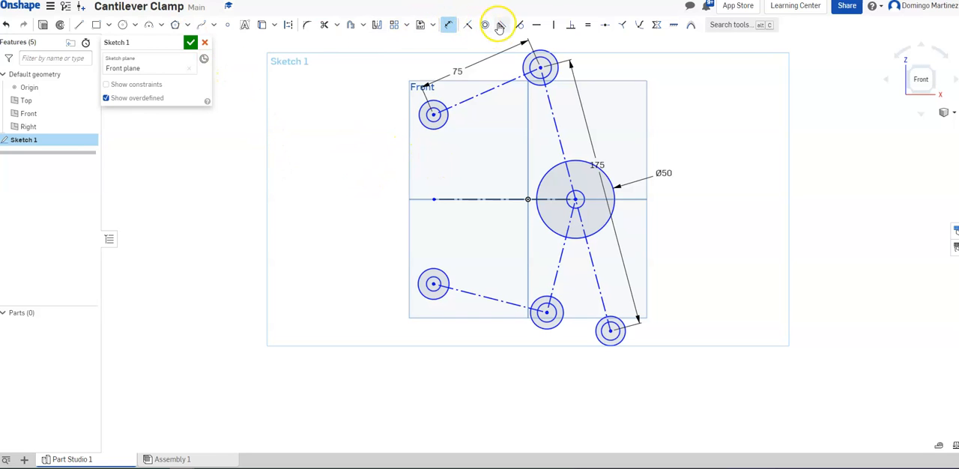
Apply Equal constraints among the small inner circles at all joints, including the one at the central junction
{"action": "left_click", "coordinate": [588, 28]}
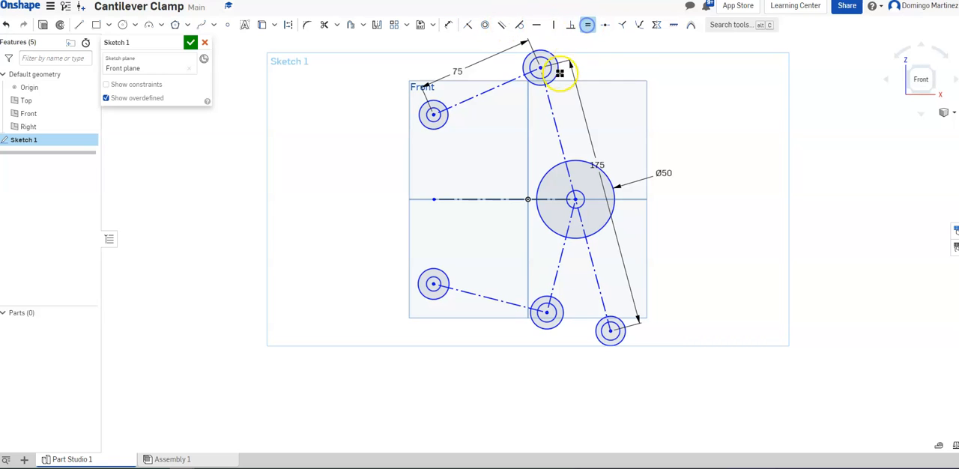
{"action": "left_click", "coordinate": [502, 83]}
{"action": "left_click", "coordinate": [441, 108]}
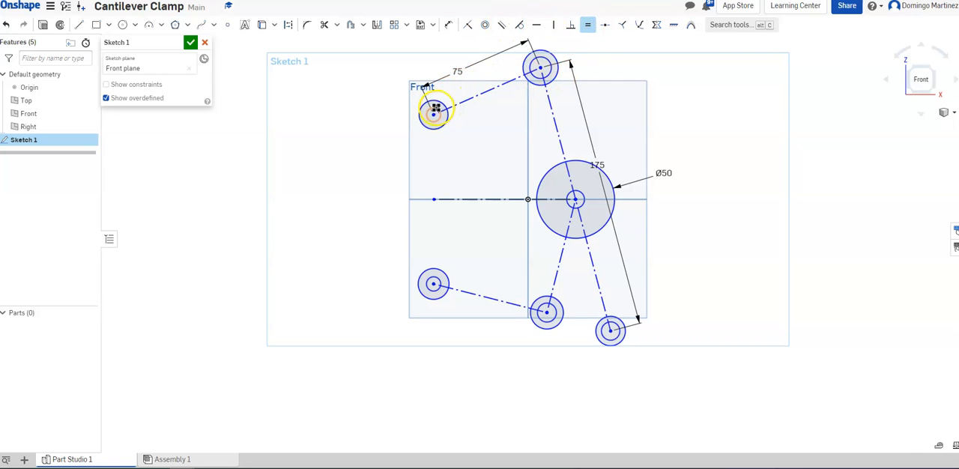
{"action": "left_click", "coordinate": [528, 66]}
{"action": "left_click", "coordinate": [434, 109]}
{"action": "left_click", "coordinate": [439, 281]}
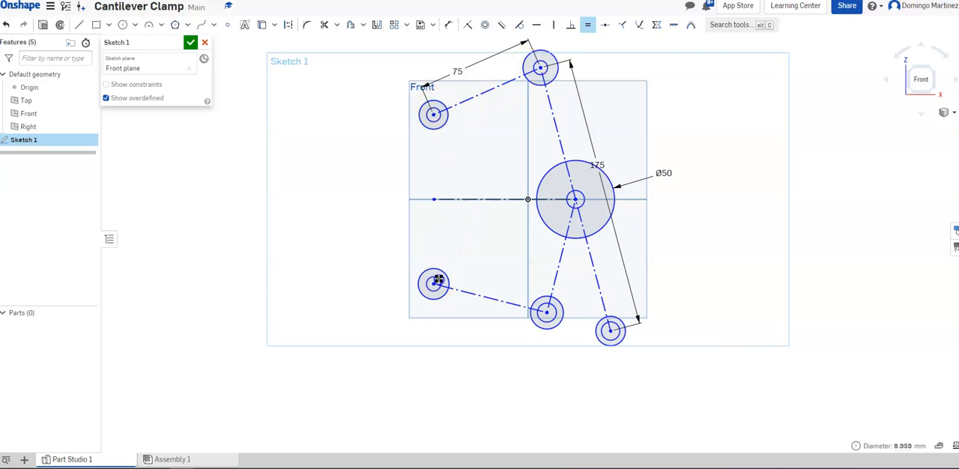
{"action": "left_click", "coordinate": [433, 109]}
{"action": "left_click", "coordinate": [547, 310]}
{"action": "left_click", "coordinate": [441, 117]}
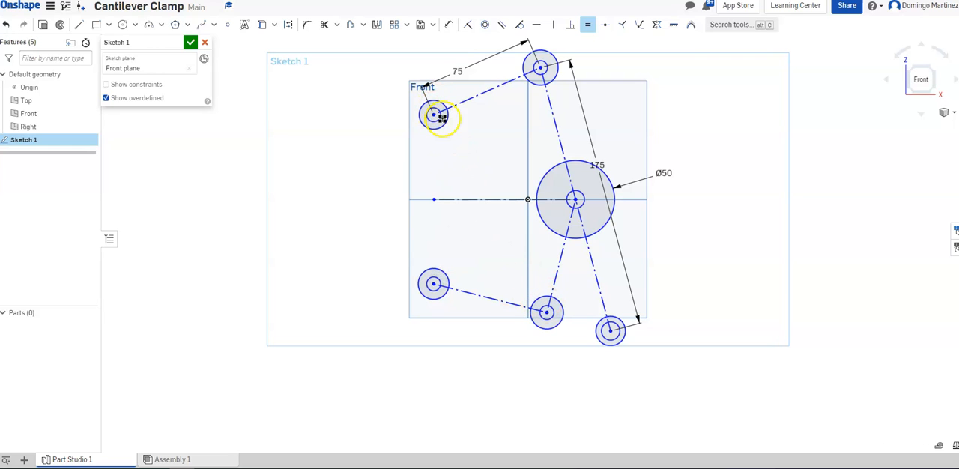
{"action": "left_click", "coordinate": [612, 328]}
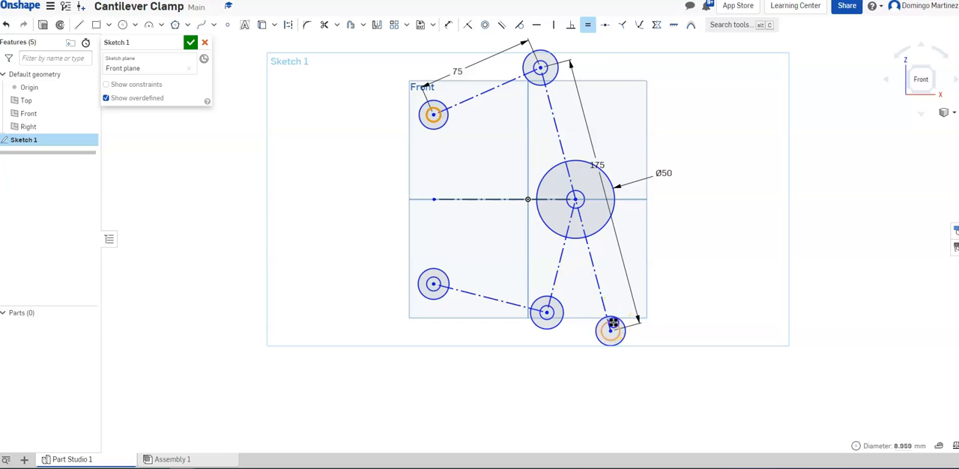
{"action": "left_click", "coordinate": [618, 286]}
{"action": "left_click", "coordinate": [541, 58]}
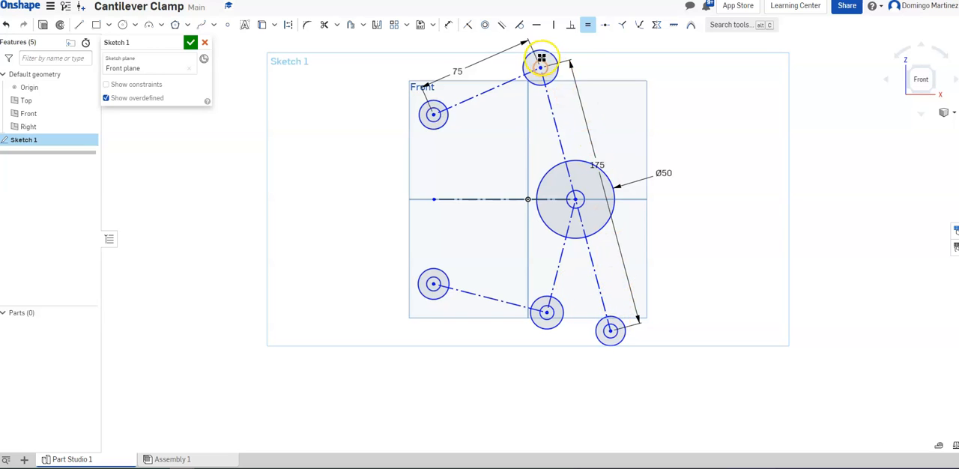
{"action": "left_click", "coordinate": [580, 177]}
{"action": "key", "text": "Escape"}
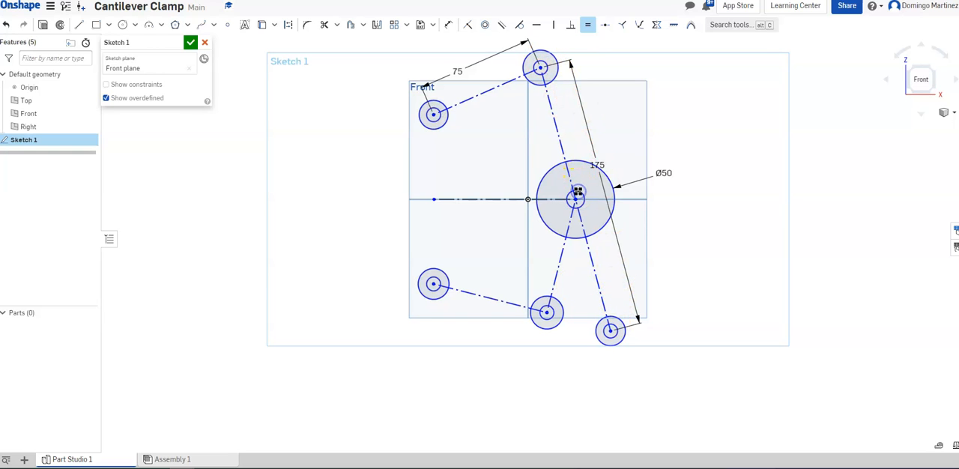
Apply Equal constraints among the outer circles at the five joints around the central 50 mm circle
{"action": "left_click", "coordinate": [622, 325]}
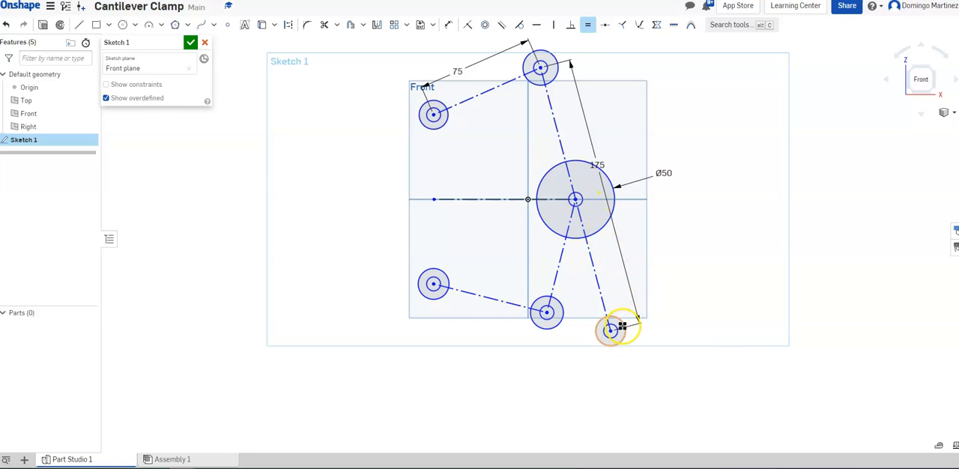
{"action": "left_click", "coordinate": [555, 301]}
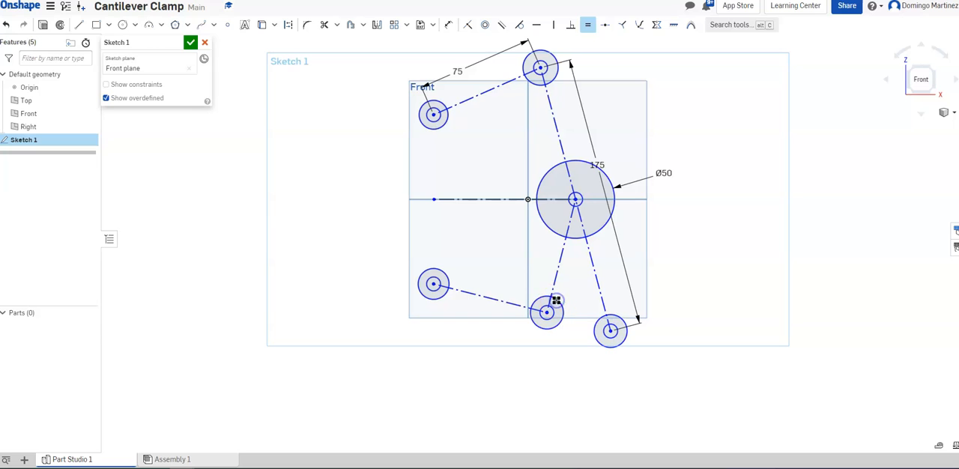
{"action": "left_click", "coordinate": [530, 302]}
{"action": "left_click", "coordinate": [443, 272]}
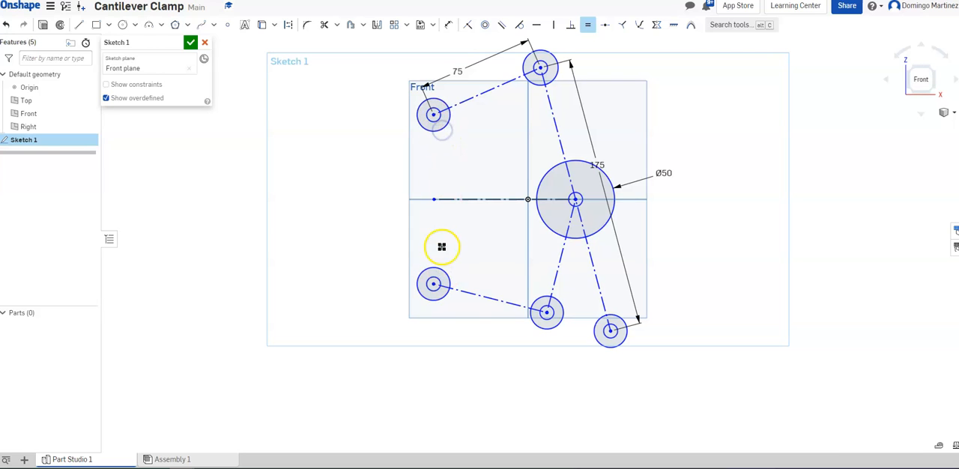
{"action": "left_click", "coordinate": [443, 268]}
{"action": "left_click", "coordinate": [537, 85]}
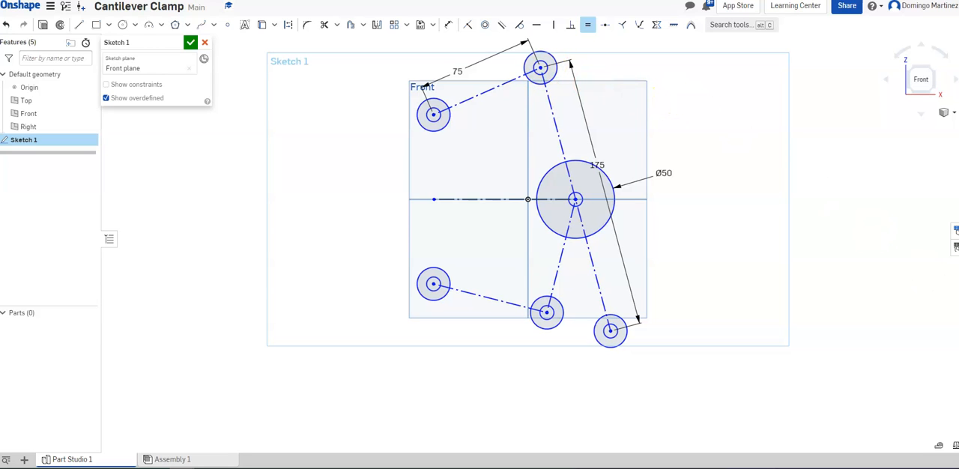
Dimension the inner circle at the lower middle joint with a 10 mm diameter
{"action": "left_click", "coordinate": [447, 26]}
{"action": "left_click", "coordinate": [547, 313]}
{"action": "left_click", "coordinate": [544, 373]}
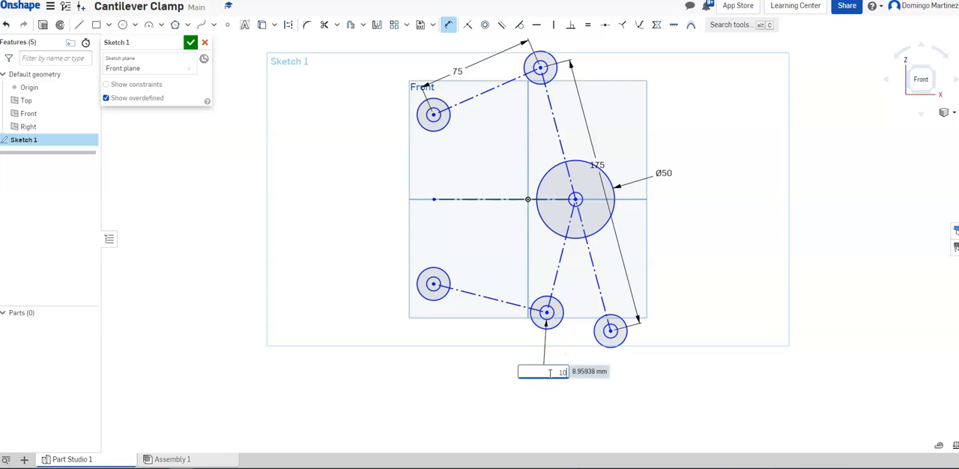
{"action": "key", "text": "Return"}
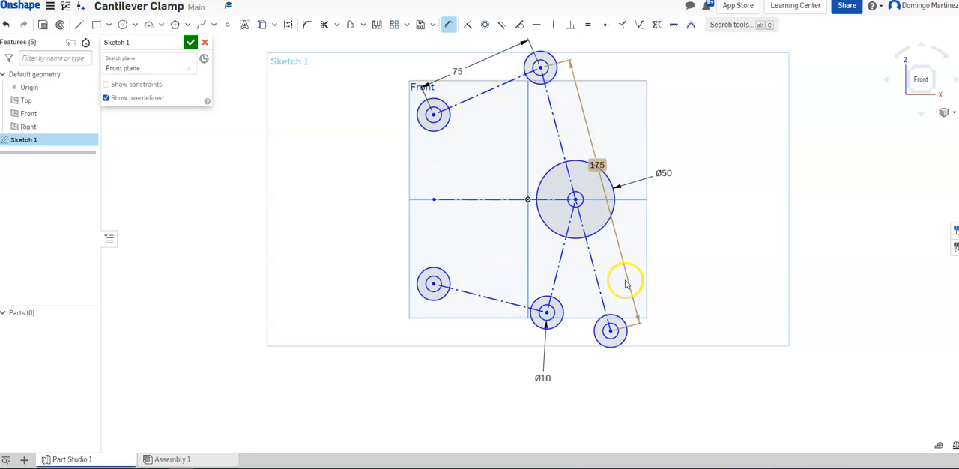
Dimension the outer circle at the lower-right end of the long diagonal with a 25 mm diameter
{"action": "left_click", "coordinate": [621, 343]}
{"action": "left_click", "coordinate": [676, 365]}
{"action": "key", "text": "Return"}
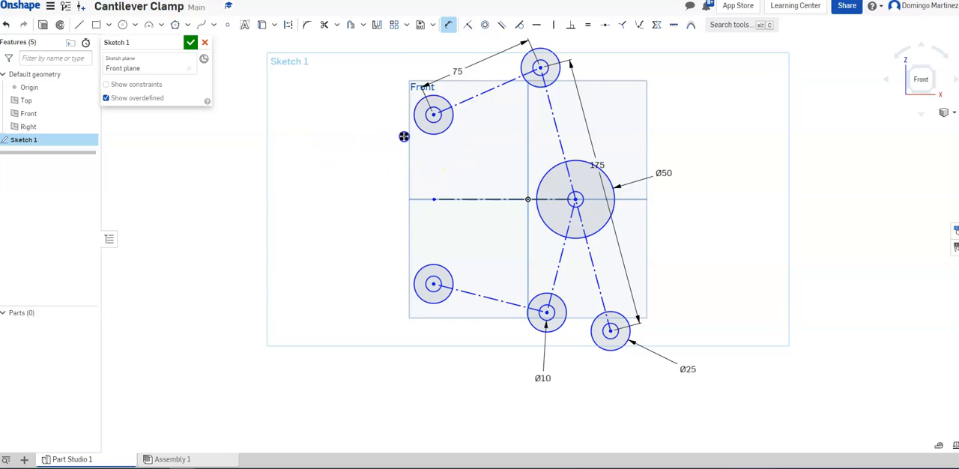
Reposition the linkage by moving its upper-left end circle outward and down toward the horizontal centerline
{"action": "left_click", "coordinate": [504, 78]}
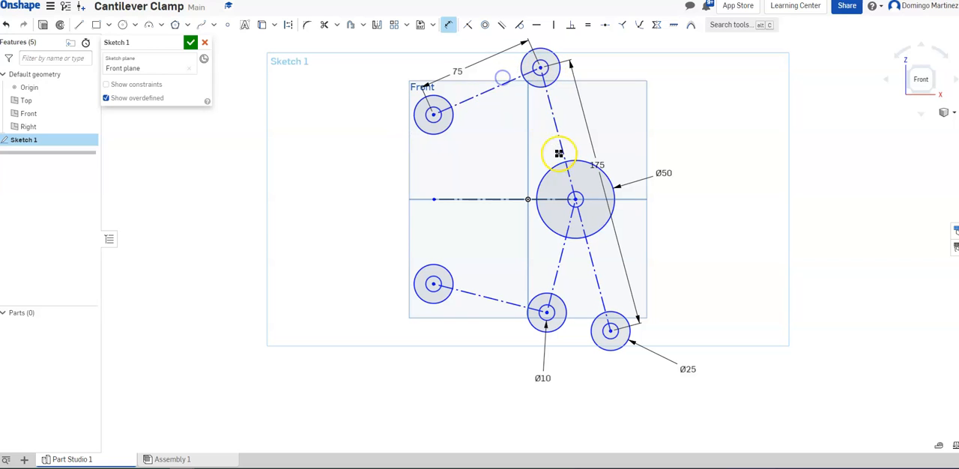
{"action": "left_click_drag", "start_coordinate": [581, 196], "coordinate": [604, 193]}
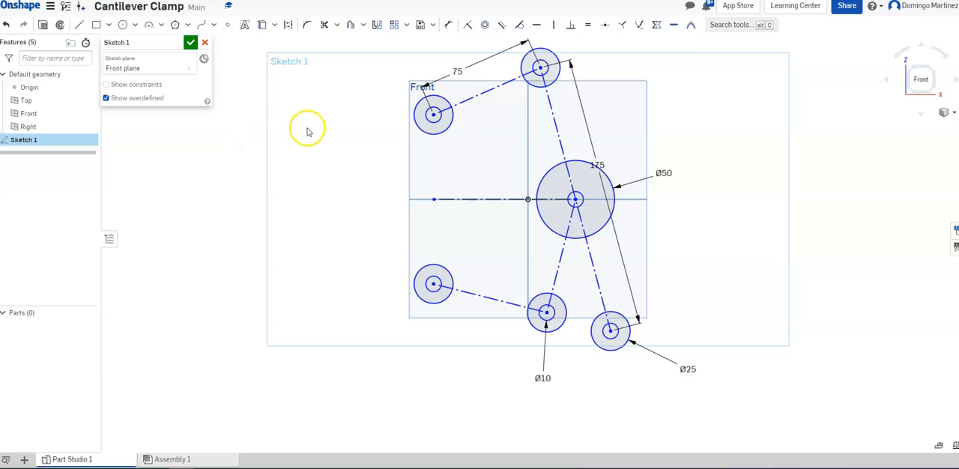
{"action": "left_click_drag", "start_coordinate": [418, 118], "coordinate": [377, 162]}
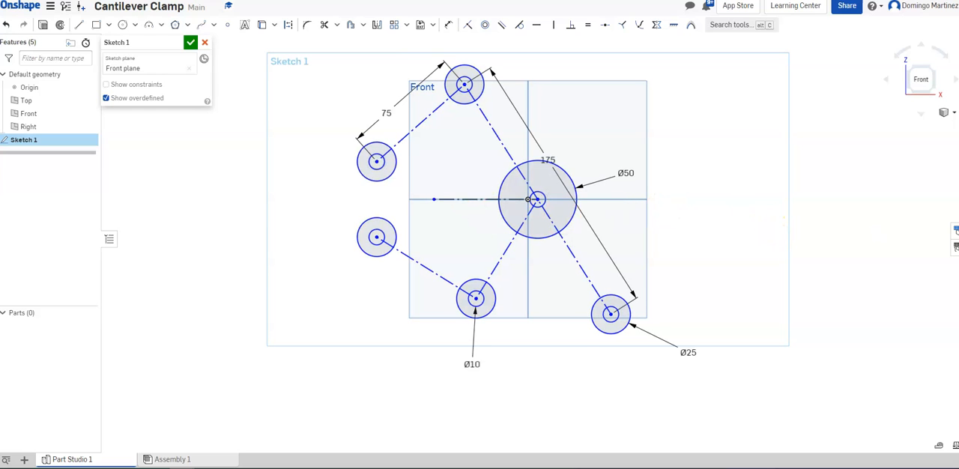
Draw two lines joining the outer circles of the 75 mm link, one on each side of its construction line
{"action": "left_click", "coordinate": [79, 25]}
{"action": "left_click", "coordinate": [371, 143]}
{"action": "left_click", "coordinate": [447, 75]}
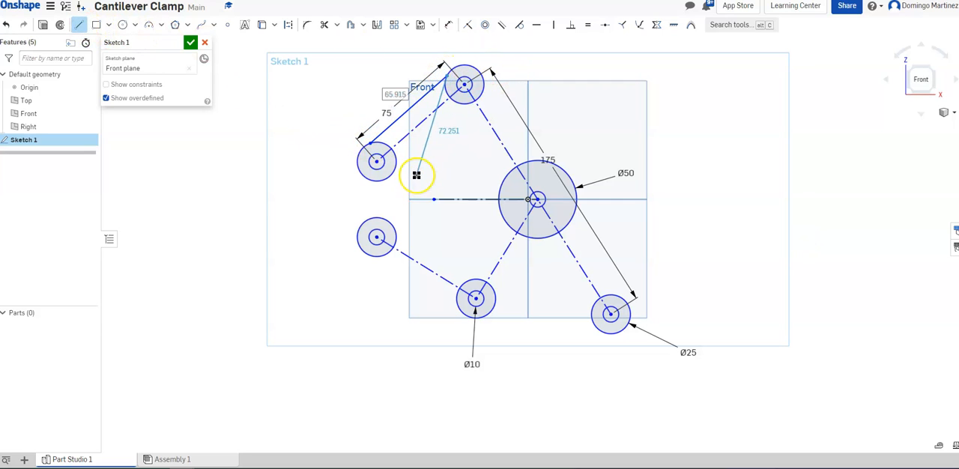
{"action": "key", "text": "Escape"}
{"action": "left_click", "coordinate": [81, 25]}
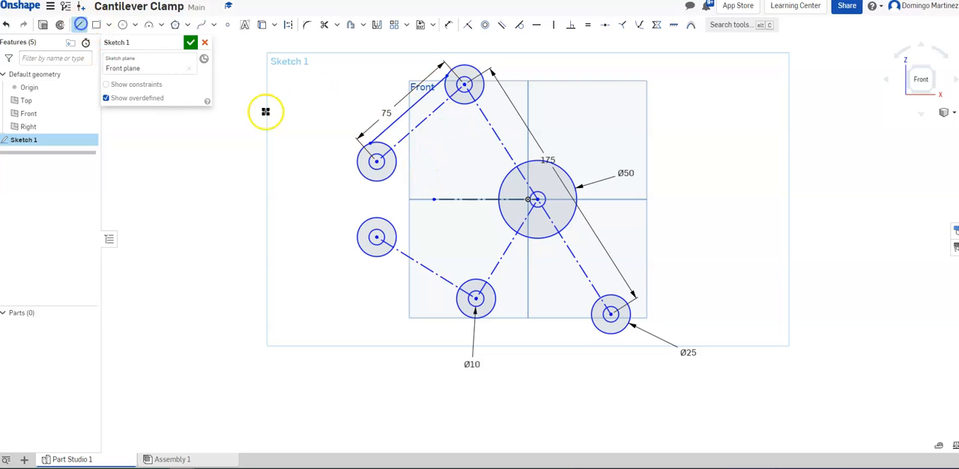
{"action": "left_click", "coordinate": [386, 179]}
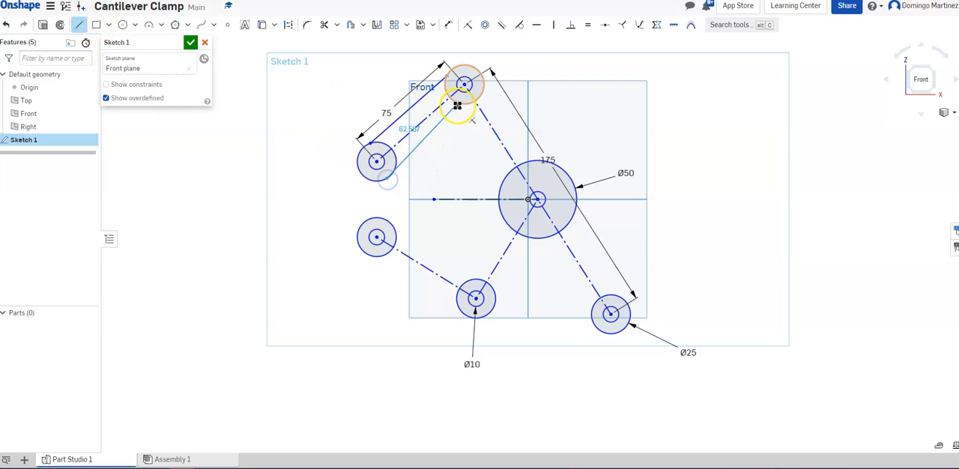
{"action": "left_click", "coordinate": [481, 97]}
{"action": "key", "text": "Escape"}
Draw two lines from the top joint's outer circle to the 50 mm circle, one on each side of the diagonal
{"action": "left_click", "coordinate": [80, 25]}
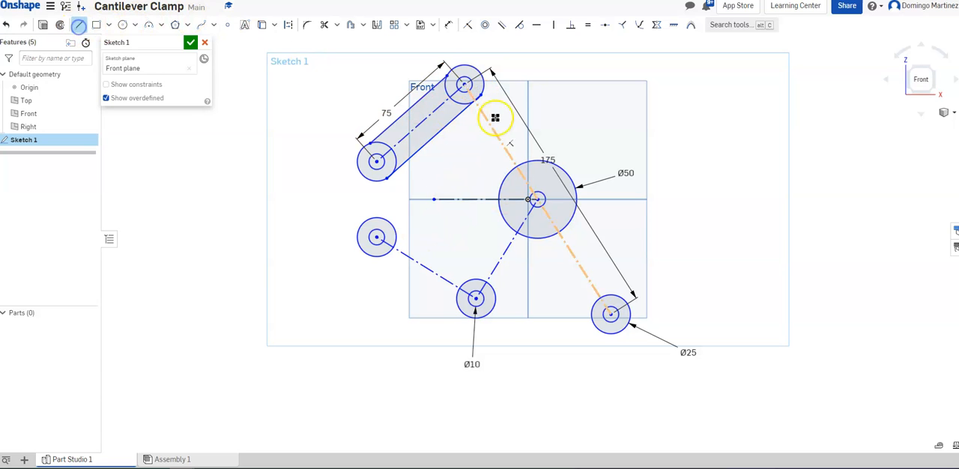
{"action": "left_click", "coordinate": [483, 80]}
{"action": "left_click", "coordinate": [569, 172]}
{"action": "left_click", "coordinate": [75, 25]}
{"action": "left_click", "coordinate": [412, 116]}
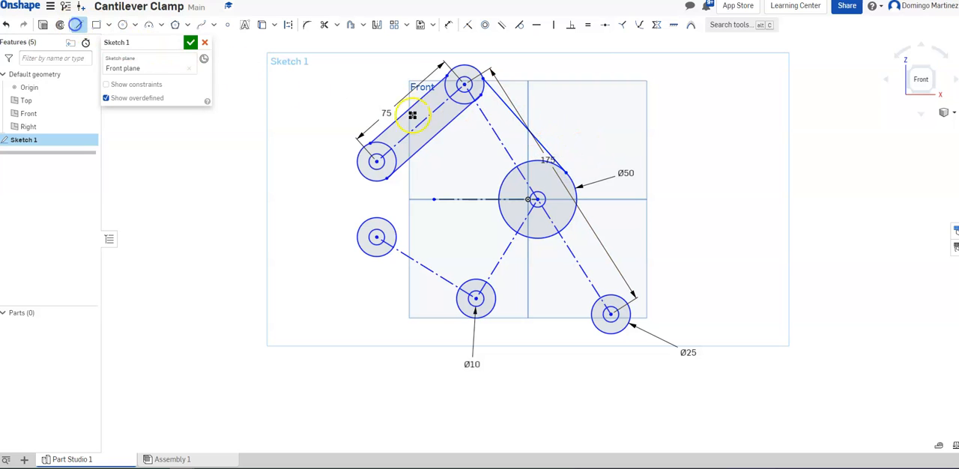
{"action": "left_click", "coordinate": [452, 97]}
{"action": "left_click", "coordinate": [497, 209]}
{"action": "key", "text": "Escape"}
Draw a line from the lower-left edge of the 50 mm circle to the lower-right end's outer circle
{"action": "left_click", "coordinate": [79, 25]}
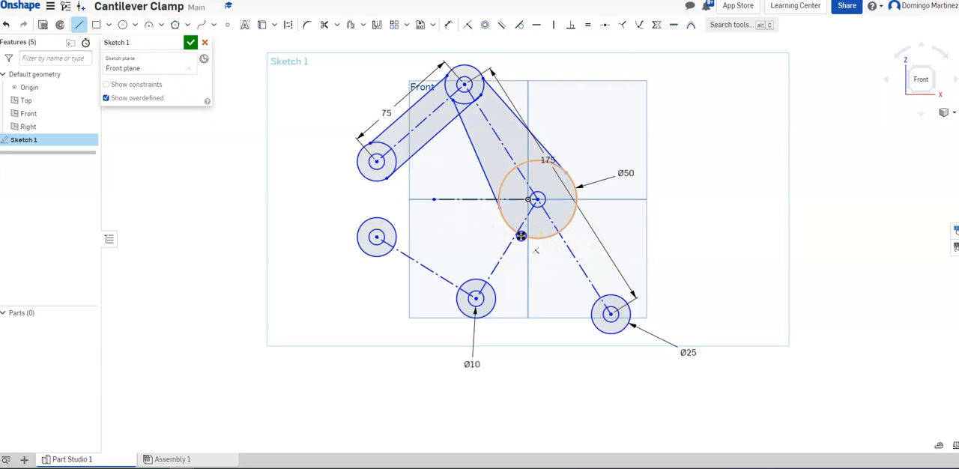
{"action": "left_click", "coordinate": [593, 315]}
{"action": "key", "text": "Escape"}
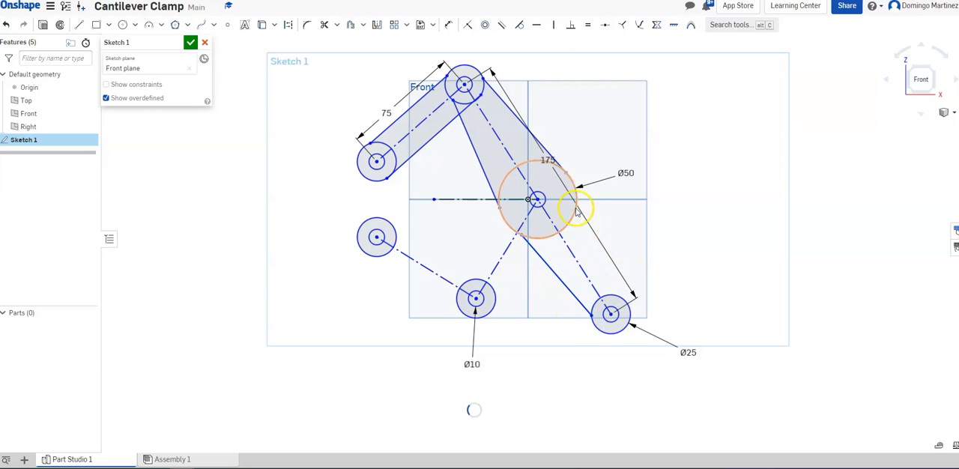
Try to draw the opposite side line between the lower-right end circle and the 50 mm circle
{"action": "left_click", "coordinate": [78, 25]}
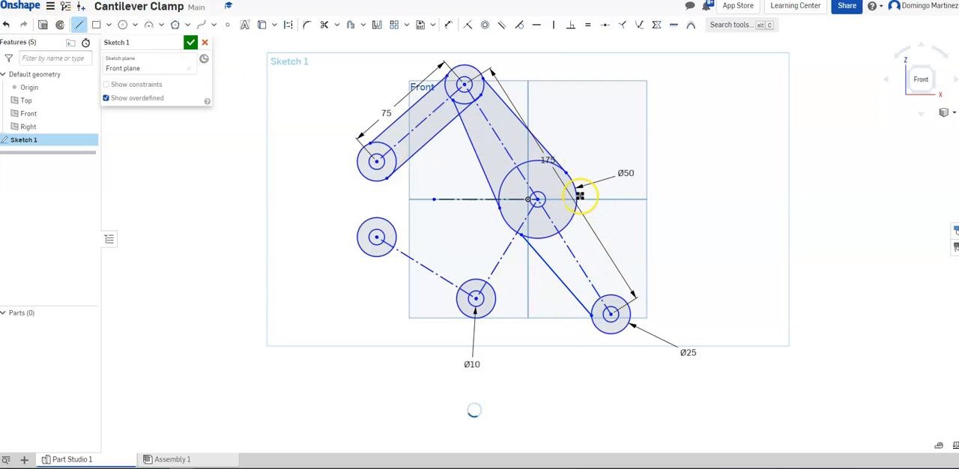
{"action": "key", "text": "Escape"}
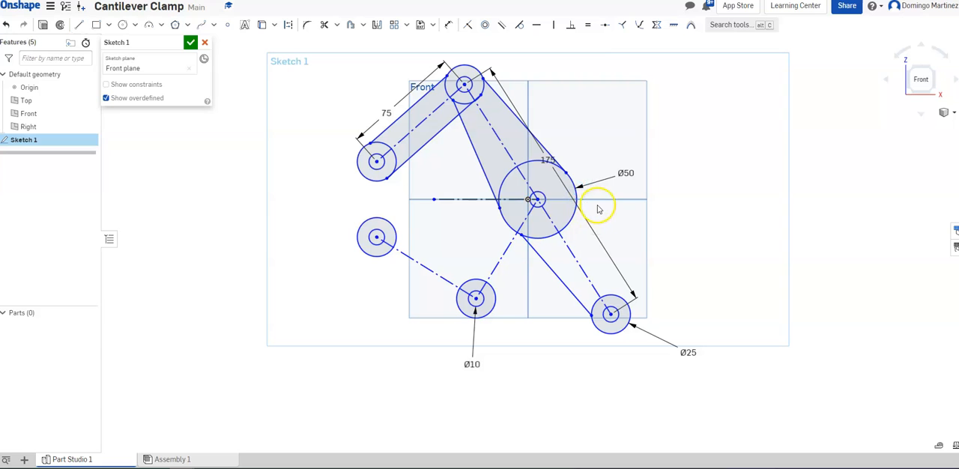
{"action": "left_click", "coordinate": [79, 27]}
{"action": "left_click", "coordinate": [624, 298]}
{"action": "left_click", "coordinate": [578, 196]}
{"action": "key", "text": "Escape"}
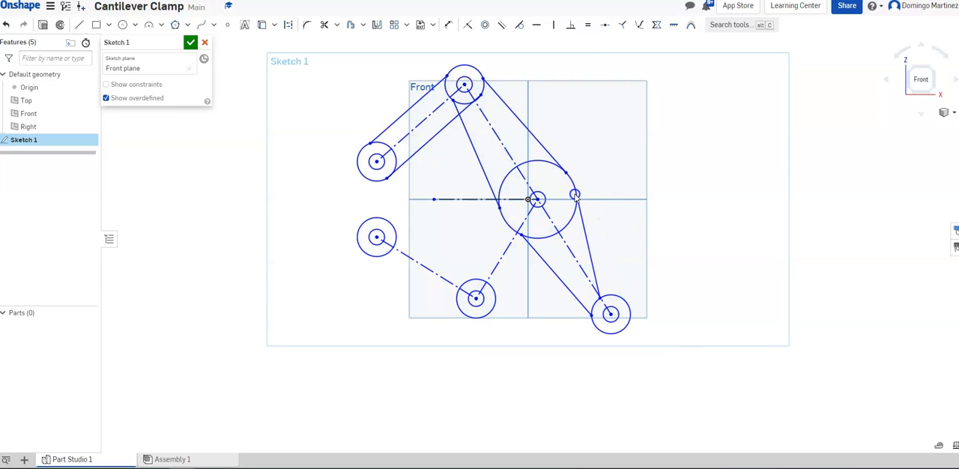
{"action": "left_click", "coordinate": [588, 243]}
{"action": "left_click", "coordinate": [376, 160]}
Draw a line from the right edge of the 50 mm circle to the outer edge of the lower-right end circle
{"action": "left_click", "coordinate": [79, 25]}
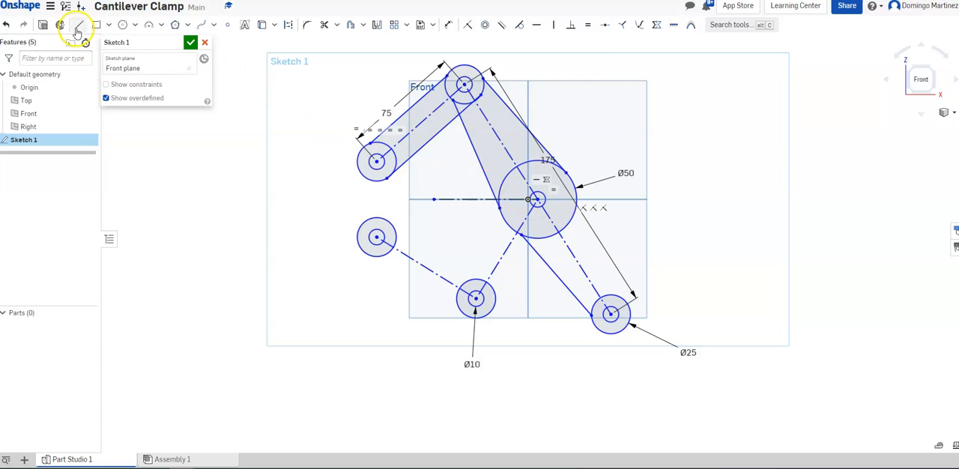
{"action": "left_click", "coordinate": [604, 187]}
{"action": "left_click", "coordinate": [573, 182]}
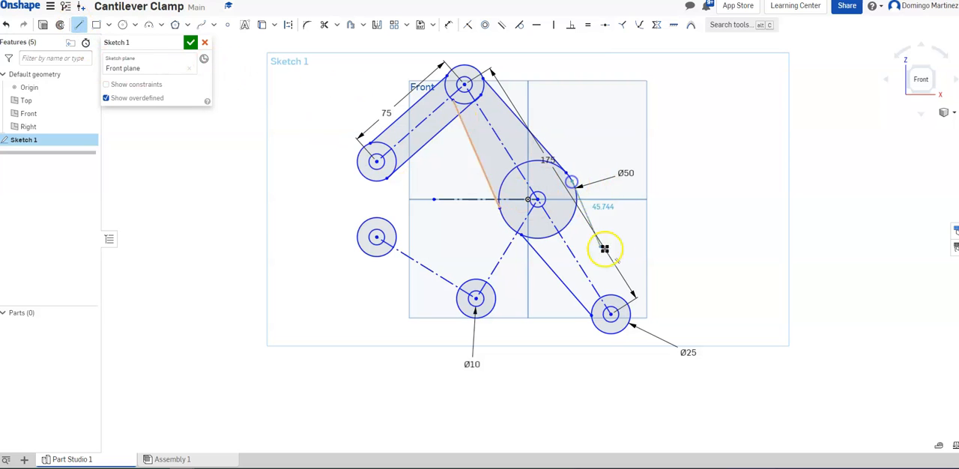
{"action": "left_click", "coordinate": [623, 298]}
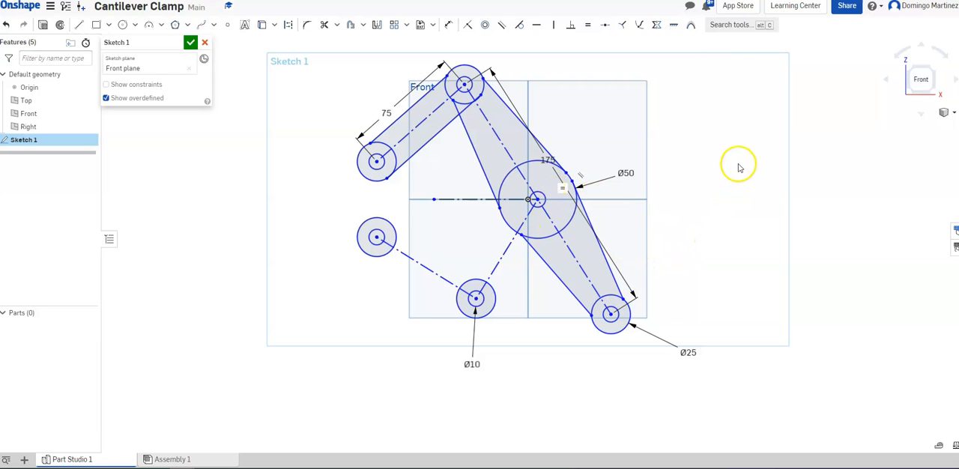
Trim the overlapping side-line ends between the two links just below and inside the top joint's outer circle
{"action": "scroll", "coordinate": [532, 54], "scroll_direction": "up", "scroll_amount": 3}
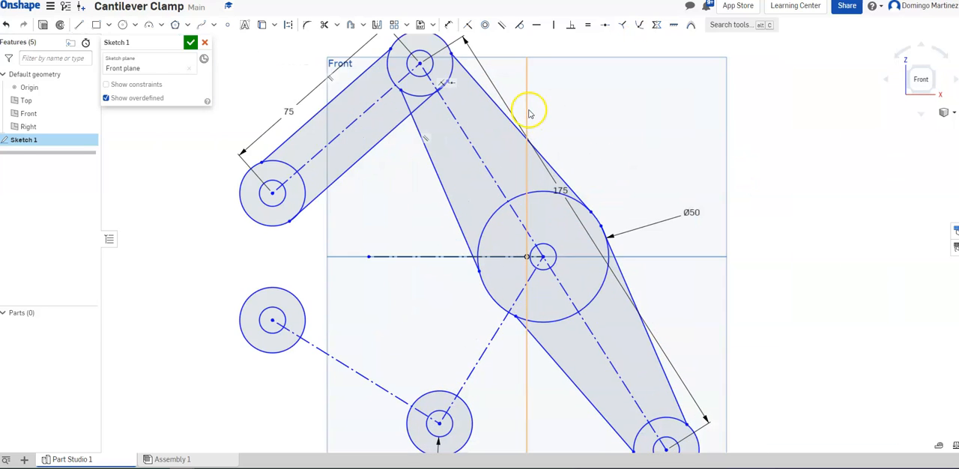
{"action": "scroll", "coordinate": [619, 149], "scroll_direction": "up", "scroll_amount": 2}
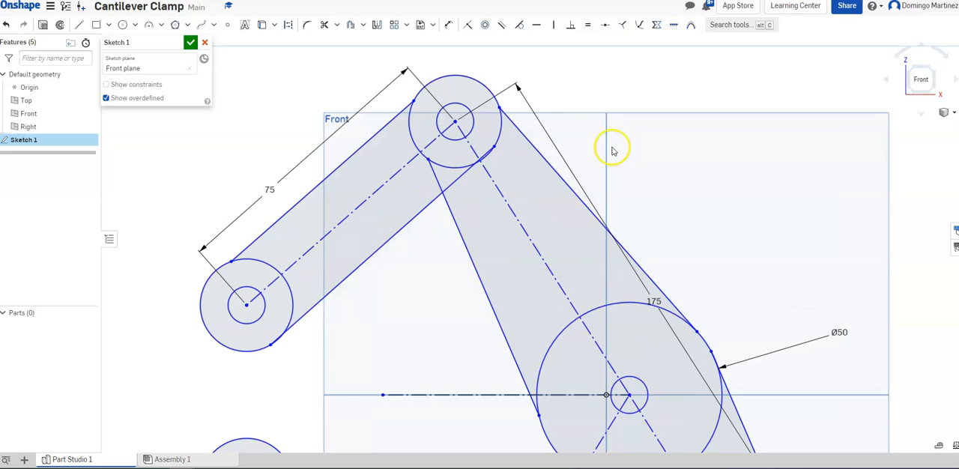
{"action": "scroll", "coordinate": [424, 38], "scroll_direction": "up", "scroll_amount": 2}
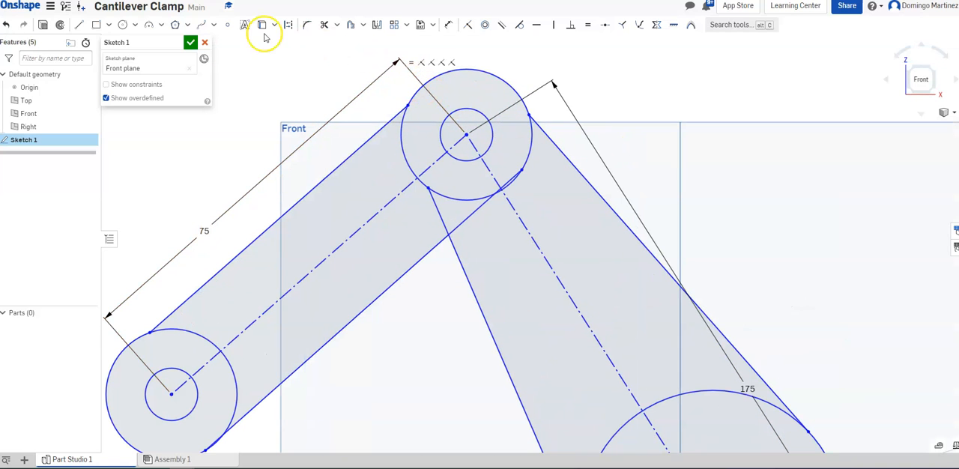
{"action": "left_click", "coordinate": [324, 24]}
{"action": "left_click", "coordinate": [438, 208]}
{"action": "left_click", "coordinate": [469, 218]}
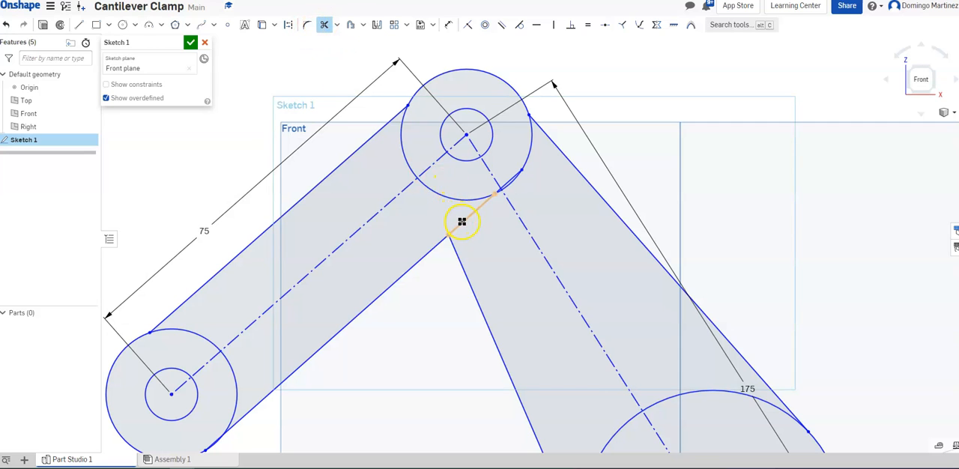
{"action": "scroll", "coordinate": [513, 189], "scroll_direction": "up", "scroll_amount": 4}
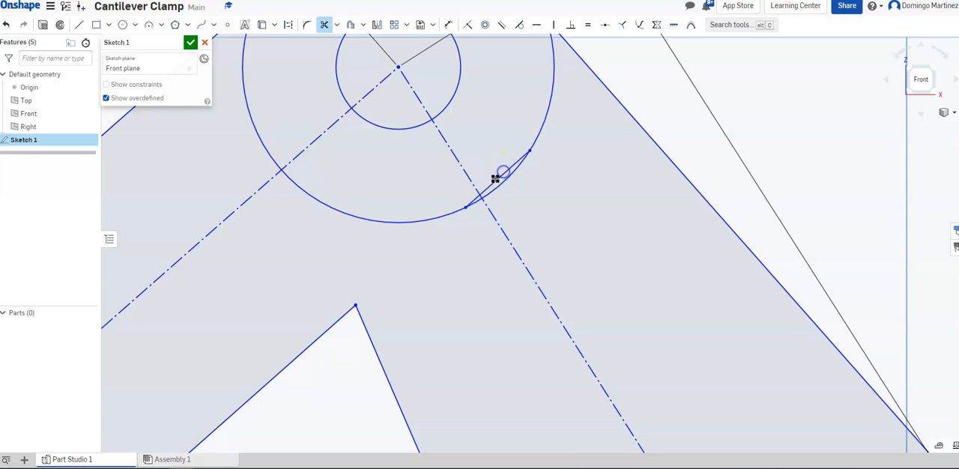
{"action": "scroll", "coordinate": [487, 187], "scroll_direction": "up", "scroll_amount": 3}
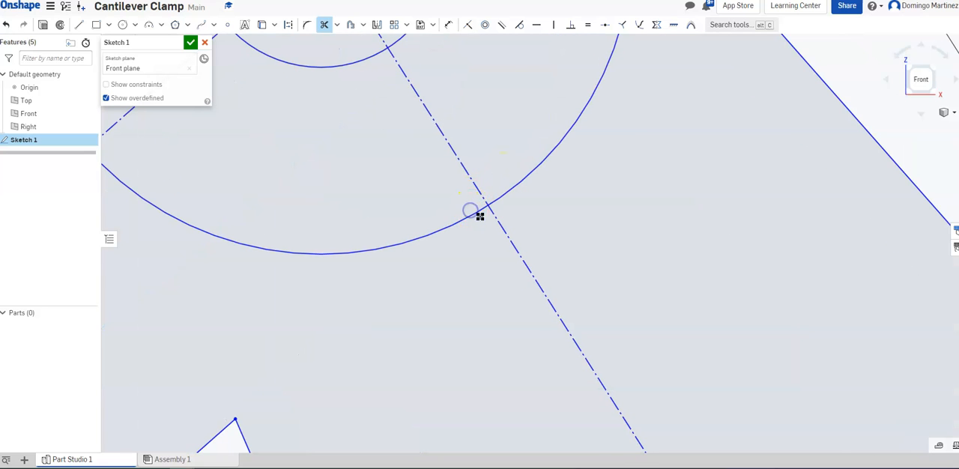
{"action": "scroll", "coordinate": [480, 216], "scroll_direction": "down", "scroll_amount": 6}
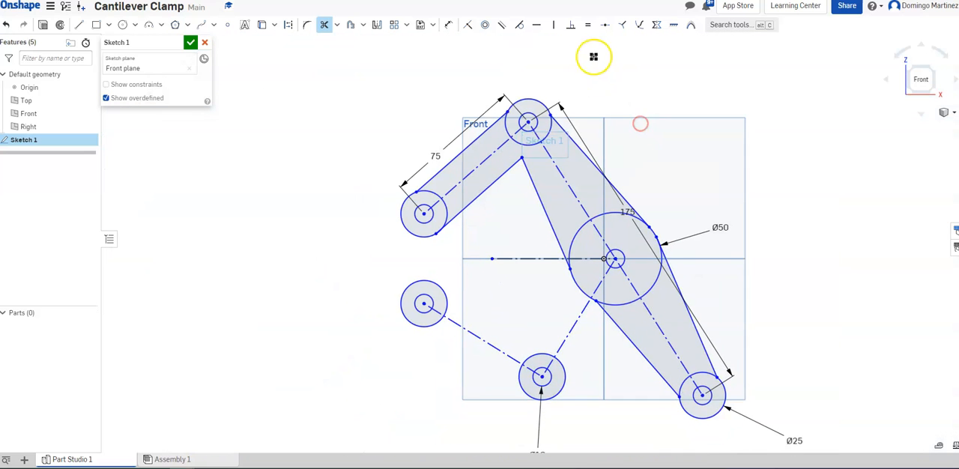
Make the 75 mm link's side lines tangent to the outer circles they meet at the link's ends
{"action": "left_click", "coordinate": [520, 26]}
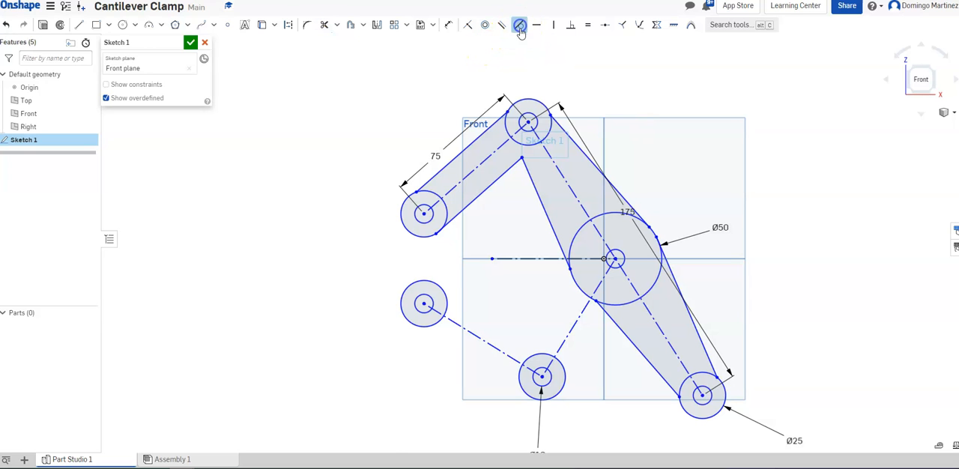
{"action": "scroll", "coordinate": [517, 119], "scroll_direction": "up", "scroll_amount": 5}
{"action": "left_click", "coordinate": [484, 133]}
{"action": "left_click", "coordinate": [462, 134]}
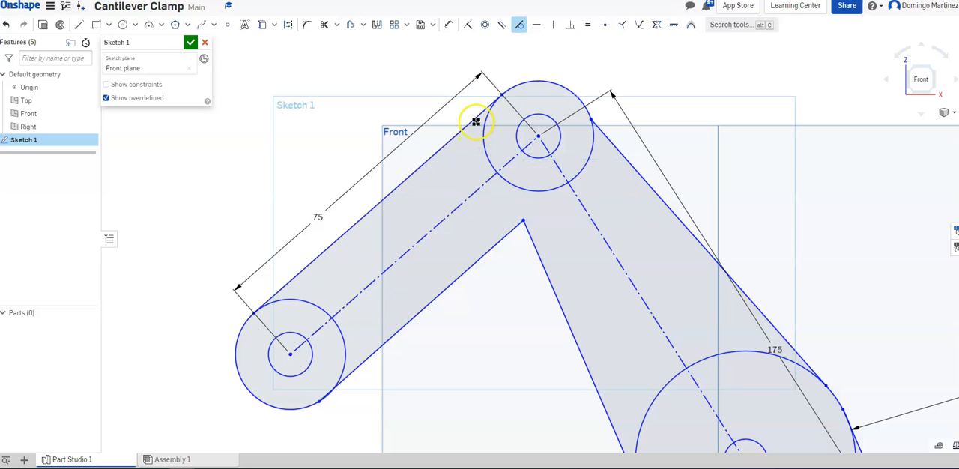
{"action": "left_click", "coordinate": [277, 303]}
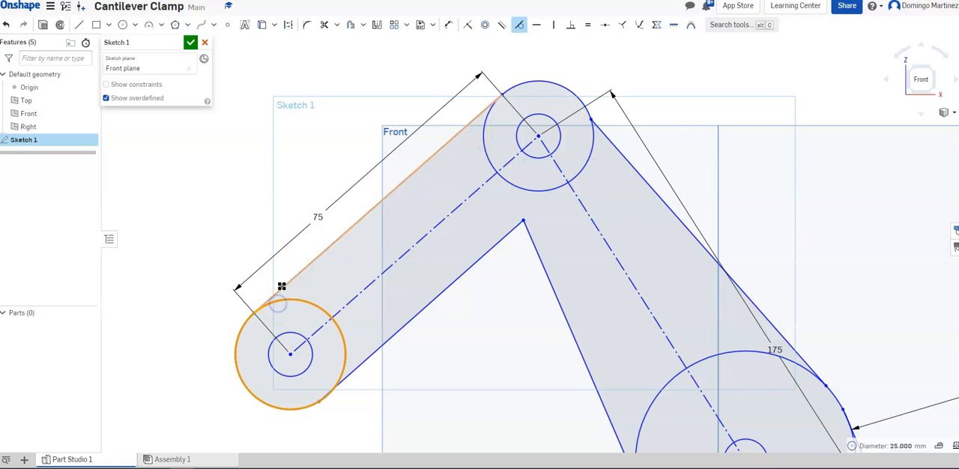
{"action": "left_click", "coordinate": [347, 355]}
{"action": "left_click", "coordinate": [363, 360]}
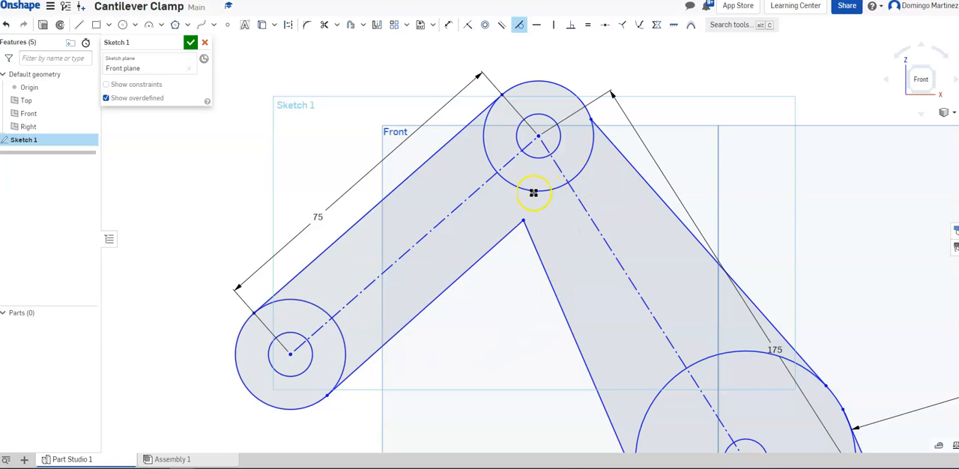
Add tangent constraints between the long arm's upper side lines and the top joint's outer circle
{"action": "left_click", "coordinate": [508, 184]}
{"action": "left_click", "coordinate": [536, 256]}
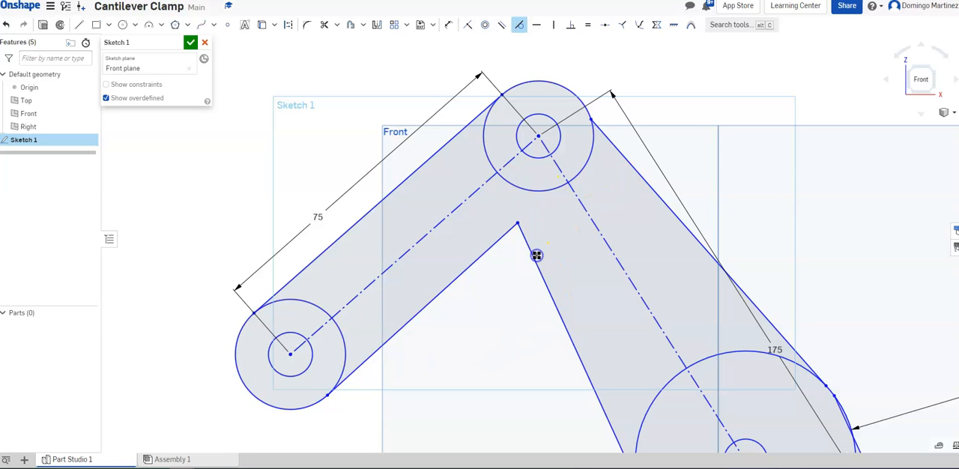
{"action": "left_click", "coordinate": [631, 289]}
{"action": "left_click", "coordinate": [567, 94]}
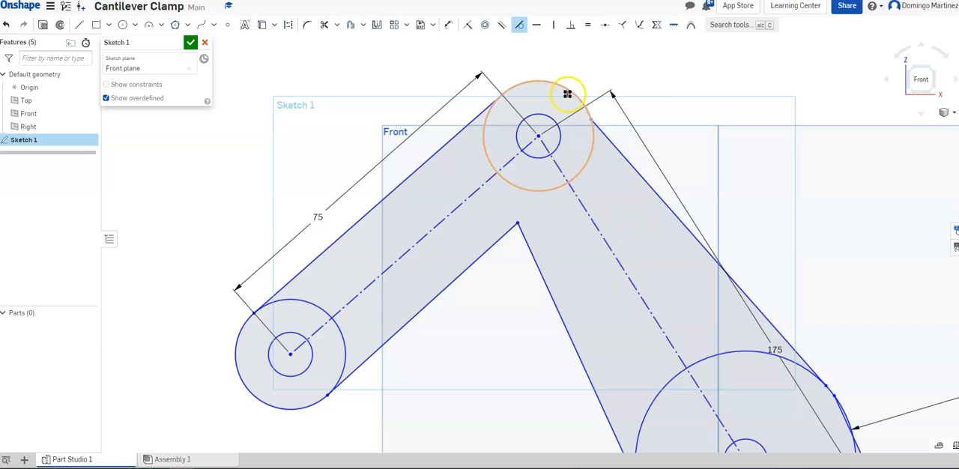
{"action": "left_click", "coordinate": [609, 145]}
{"action": "scroll", "coordinate": [766, 214], "scroll_direction": "down", "scroll_amount": 3}
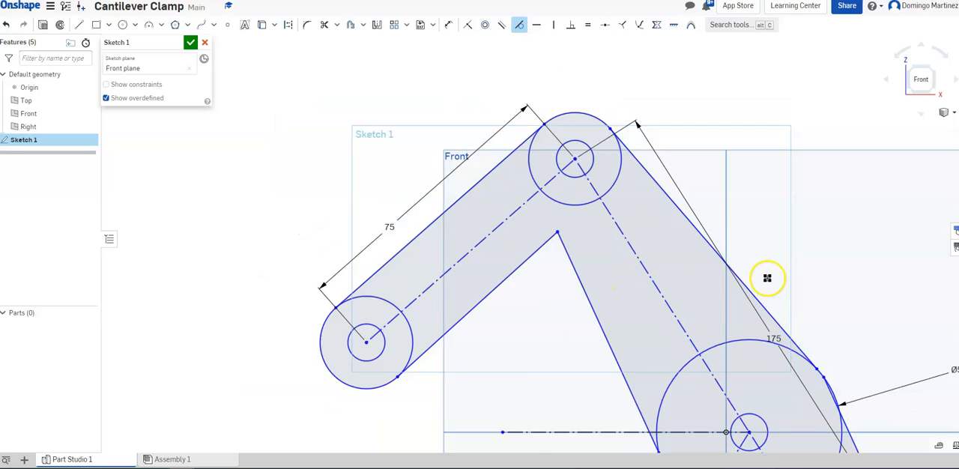
{"action": "left_click", "coordinate": [781, 324]}
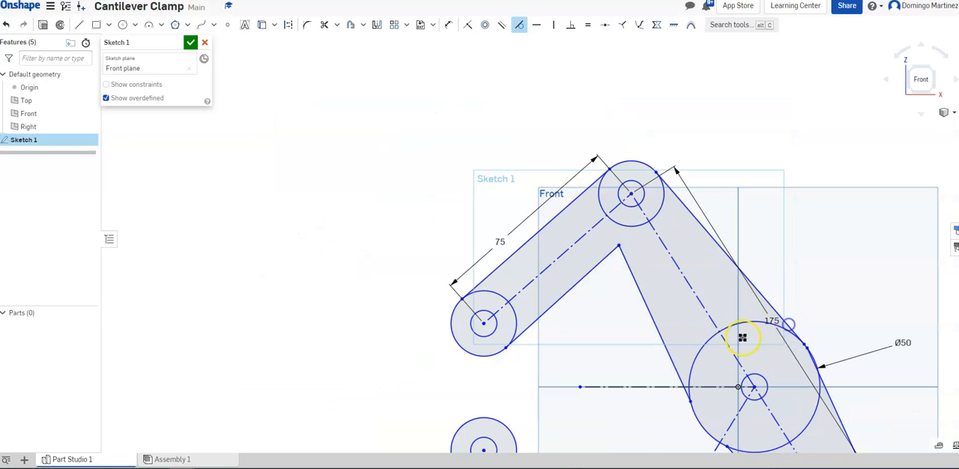
Make the long arm's lower side lines tangent to the 50 mm circle and the lower-right end's outer circle
{"action": "mouse_move", "coordinate": [707, 375]}
{"action": "middle_mouse_down"}
{"action": "mouse_move", "coordinate": [666, 238]}
{"action": "mouse_move", "coordinate": [627, 172]}
{"action": "middle_mouse_up"}
{"action": "left_click", "coordinate": [670, 247]}
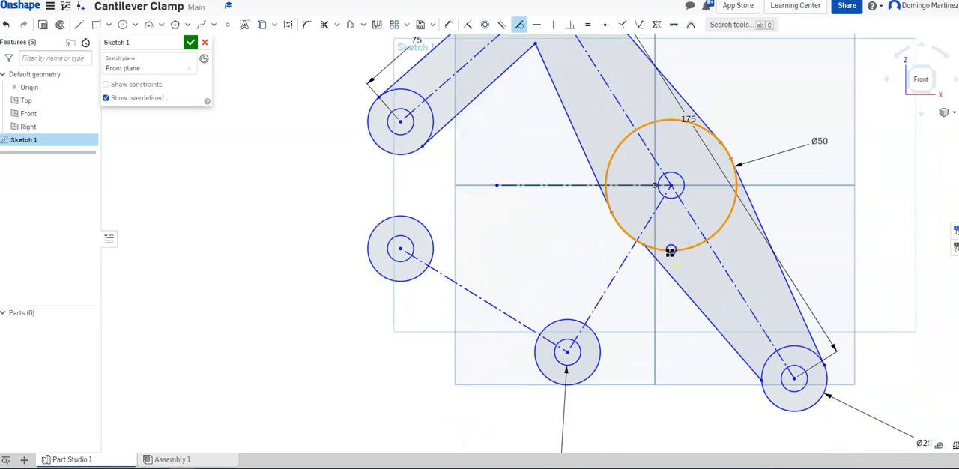
{"action": "left_click", "coordinate": [667, 271]}
{"action": "left_click", "coordinate": [732, 207]}
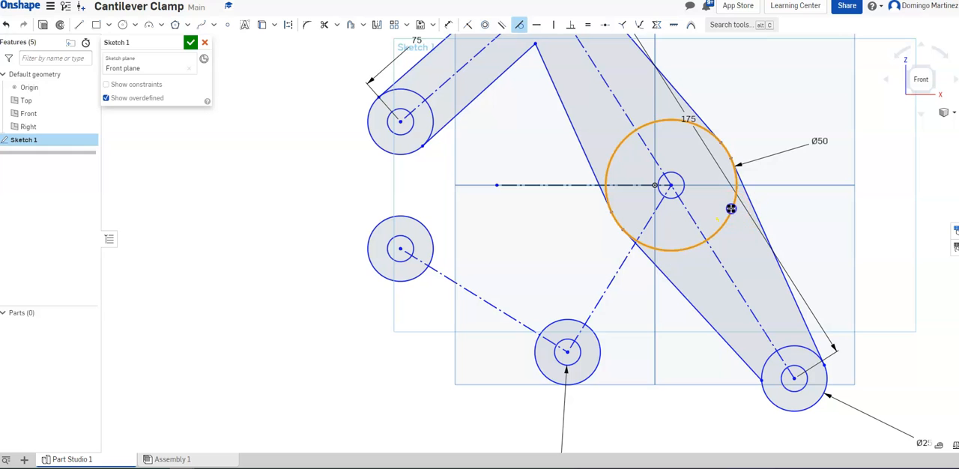
{"action": "left_click", "coordinate": [748, 192]}
{"action": "scroll", "coordinate": [753, 349], "scroll_direction": "up", "scroll_amount": 4}
{"action": "left_click", "coordinate": [777, 428]}
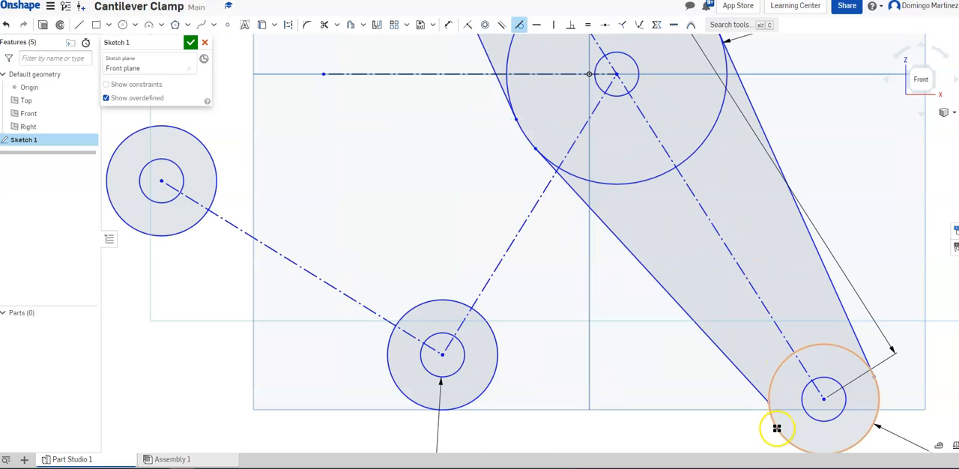
{"action": "left_click", "coordinate": [757, 386]}
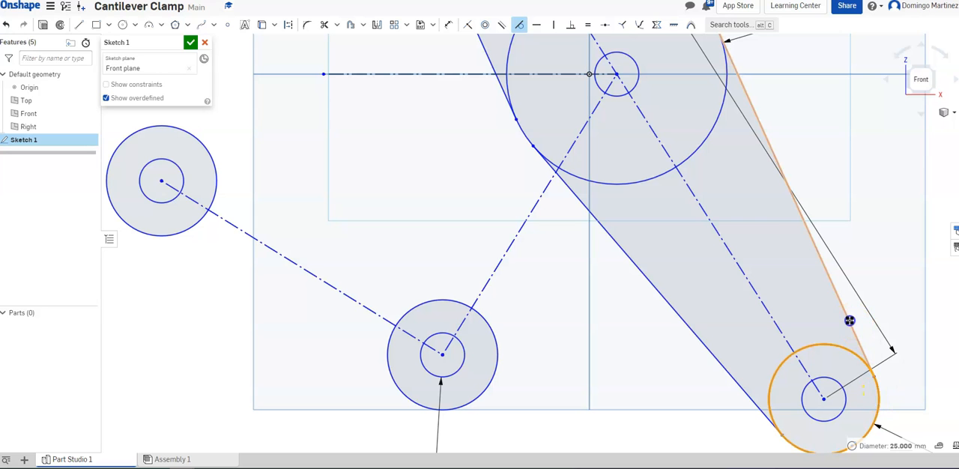
{"action": "scroll", "coordinate": [781, 302], "scroll_direction": "up", "scroll_amount": 3}
{"action": "scroll", "coordinate": [752, 296], "scroll_direction": "down", "scroll_amount": 6}
Constrain the 75 mm link's inner side line parallel to its centerline
{"action": "mouse_move", "coordinate": [523, 165]}
{"action": "middle_mouse_down"}
{"action": "mouse_move", "coordinate": [530, 297]}
{"action": "mouse_move", "coordinate": [544, 314]}
{"action": "middle_mouse_up"}
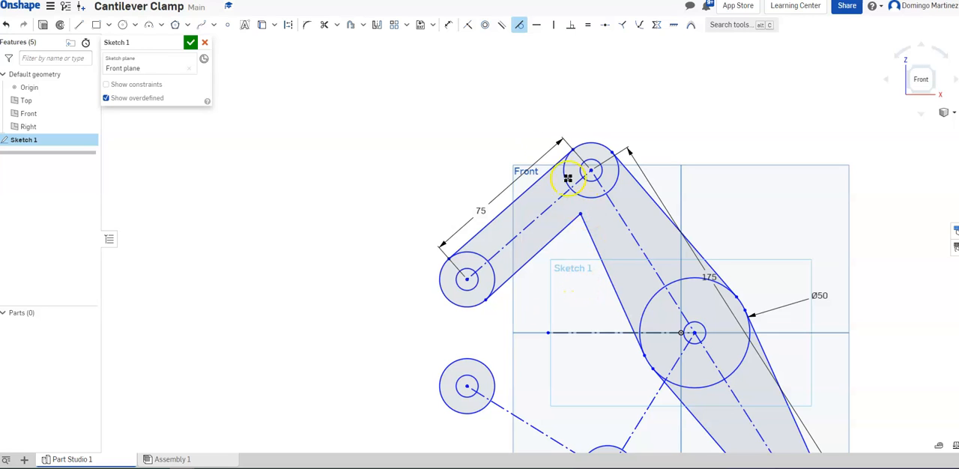
{"action": "left_click", "coordinate": [502, 27]}
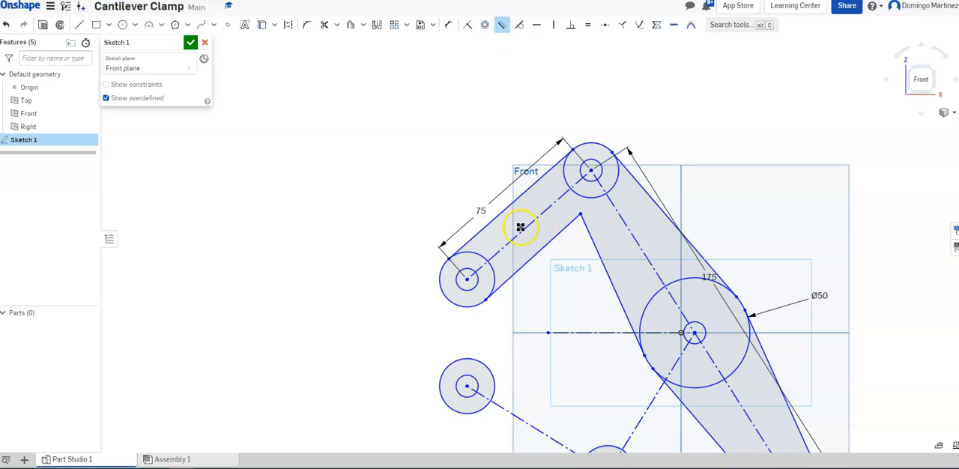
{"action": "left_click", "coordinate": [526, 228]}
{"action": "left_click", "coordinate": [541, 250]}
{"action": "scroll", "coordinate": [619, 156], "scroll_direction": "up", "scroll_amount": 3}
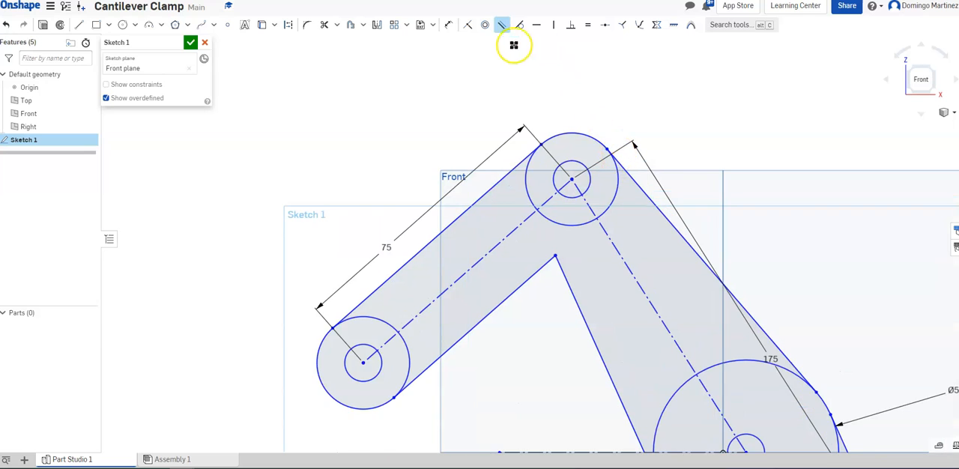
Align the two outer side lines' endpoints on the top joint's circle horizontally with each other
{"action": "scroll", "coordinate": [551, 75], "scroll_direction": "up", "scroll_amount": 1}
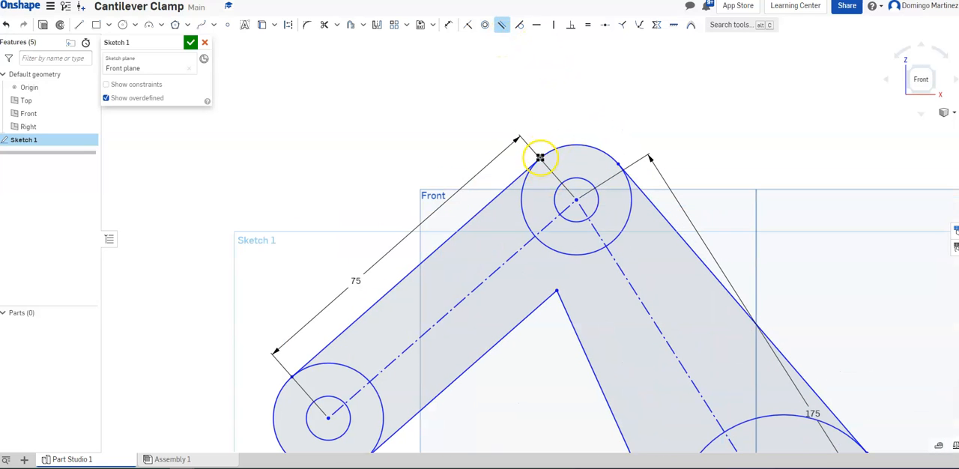
{"action": "left_click", "coordinate": [536, 28]}
{"action": "scroll", "coordinate": [540, 159], "scroll_direction": "up", "scroll_amount": 3}
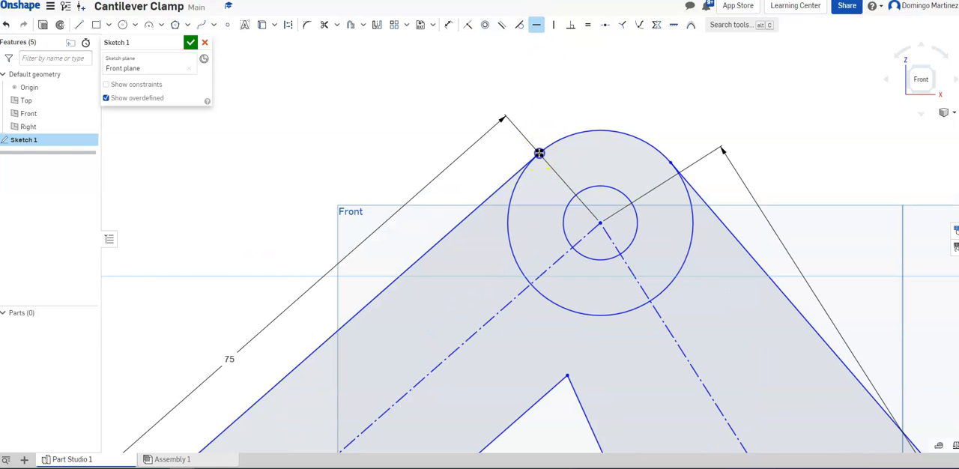
{"action": "left_click", "coordinate": [539, 153]}
{"action": "left_click", "coordinate": [670, 163]}
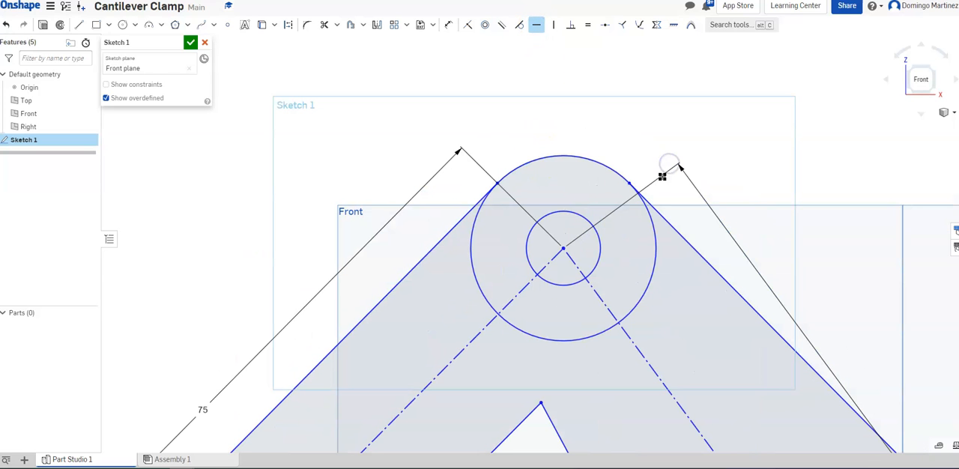
{"action": "scroll", "coordinate": [629, 206], "scroll_direction": "down", "scroll_amount": 6}
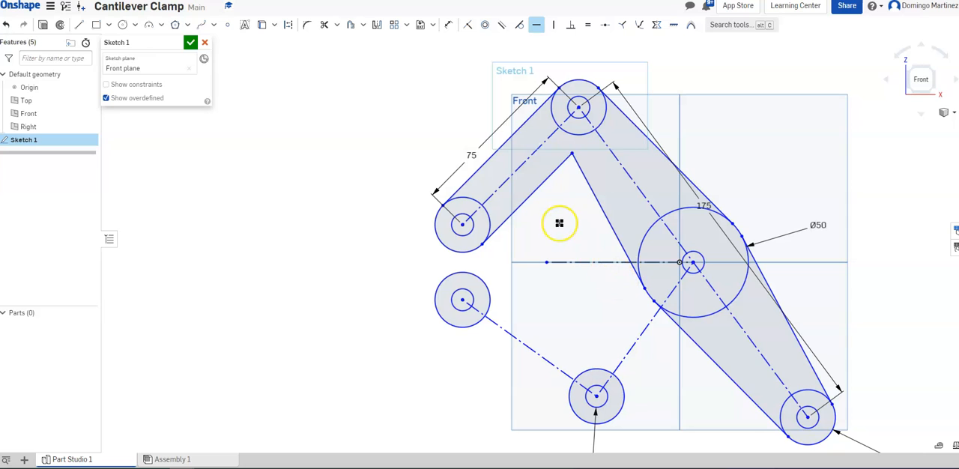
Accept Sketch 1 and reopen it for editing
{"action": "left_click", "coordinate": [190, 44]}
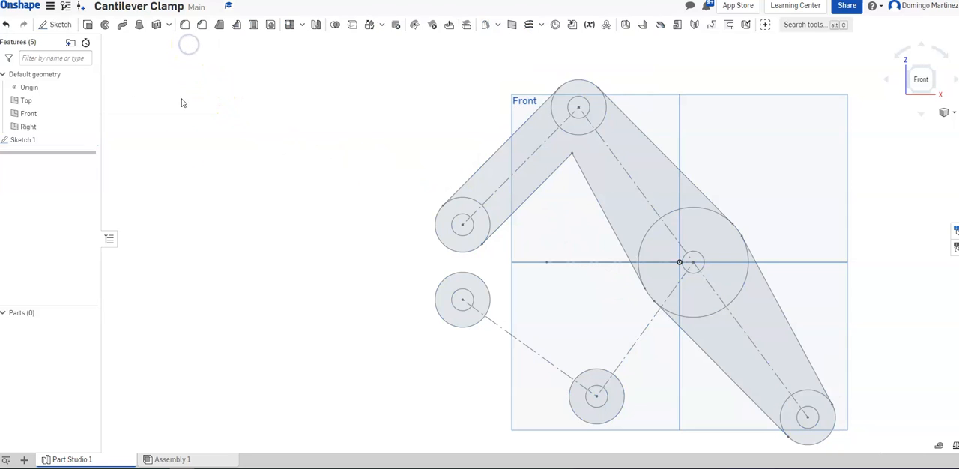
{"action": "right_click", "coordinate": [26, 140]}
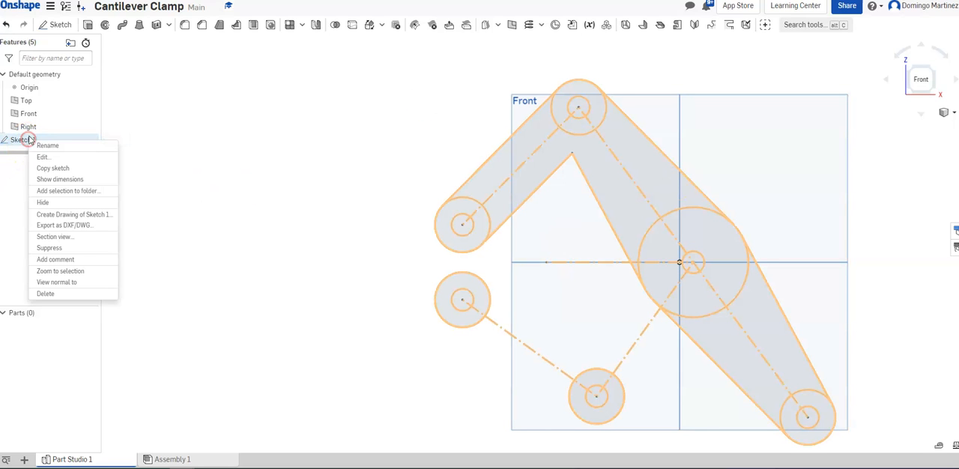
{"action": "left_click", "coordinate": [43, 156]}
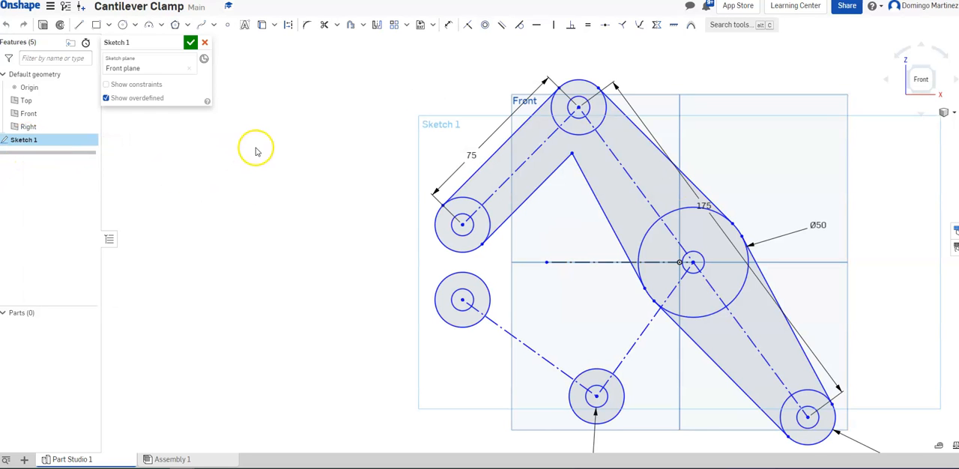
Draw two connected inner lines, about 48 mm and 55 mm long, from the lower-left circle to the 50 mm circle's left edge
{"action": "mouse_move", "coordinate": [363, 163]}
{"action": "middle_mouse_down"}
{"action": "mouse_move", "coordinate": [323, 108]}
{"action": "mouse_move", "coordinate": [321, 141]}
{"action": "middle_mouse_up"}
{"action": "left_click", "coordinate": [79, 24]}
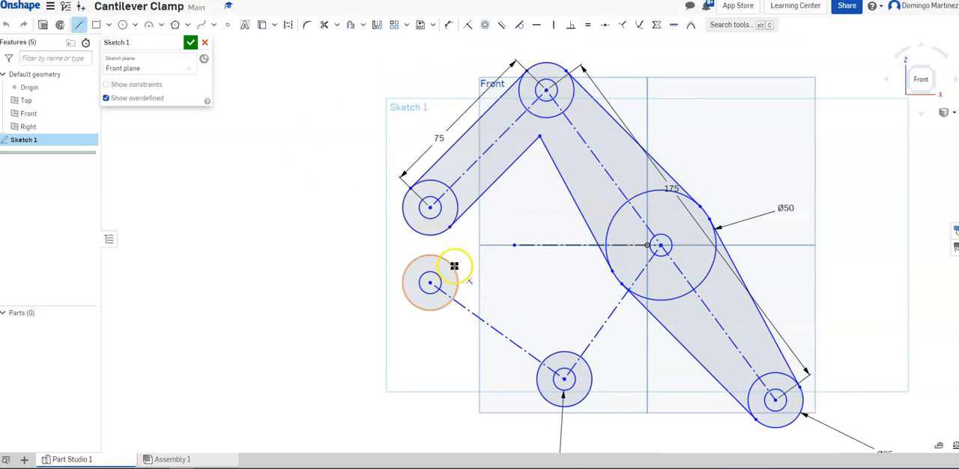
{"action": "left_click", "coordinate": [451, 265]}
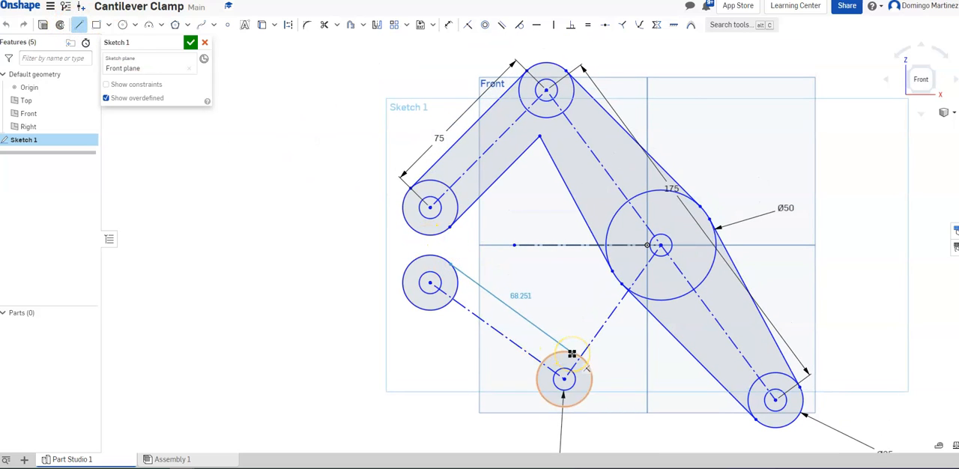
{"action": "left_click", "coordinate": [542, 318]}
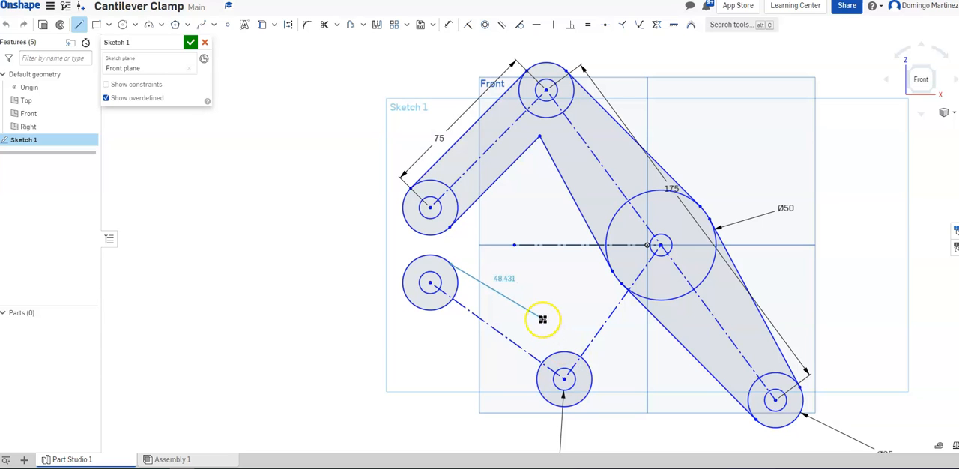
{"action": "left_click", "coordinate": [613, 222]}
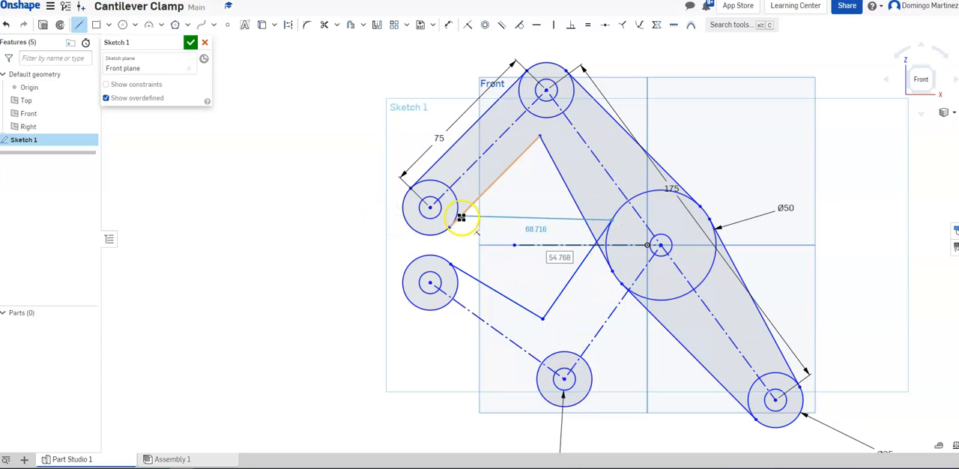
{"action": "key", "text": "Escape"}
Draw an outer side line about 73 mm long from the lower-left circle's underside to the bottom joint's outer circle
{"action": "left_click", "coordinate": [79, 25]}
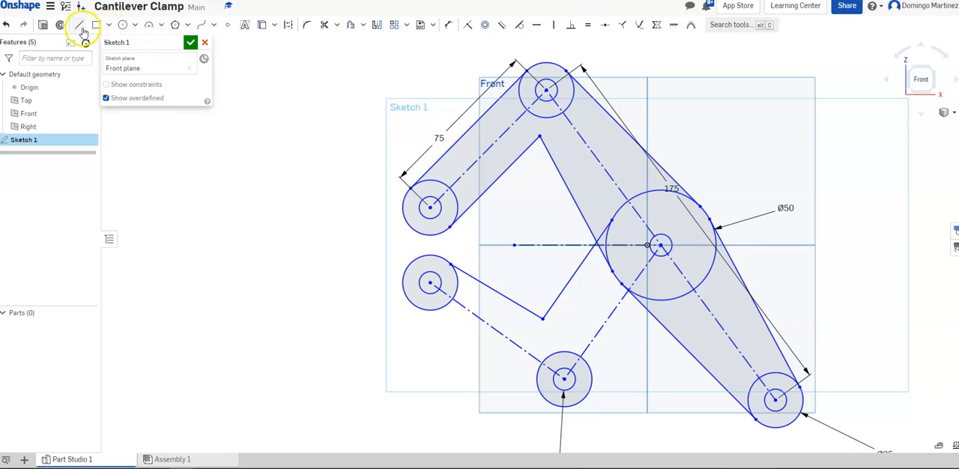
{"action": "left_click", "coordinate": [413, 307]}
{"action": "left_click", "coordinate": [549, 401]}
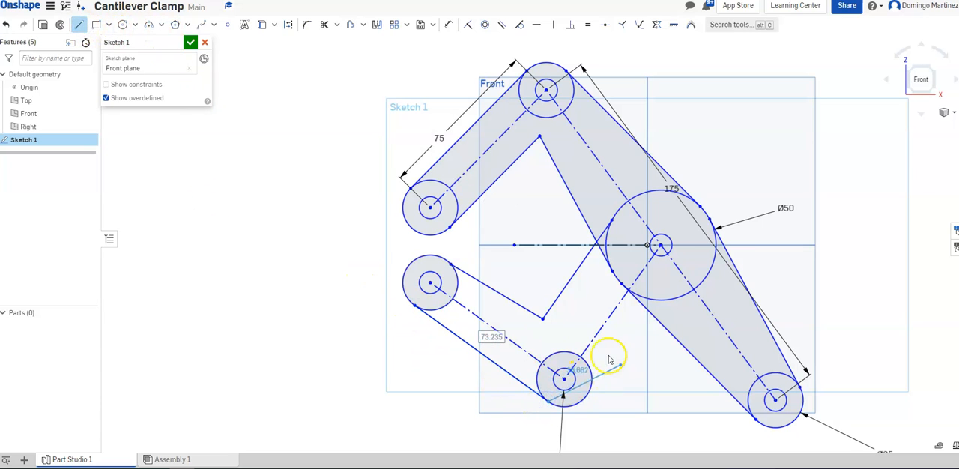
Draw an outer side line from the bottom joint's outer circle to the 50 mm circle's lower-right edge and make it tangent to both circles
{"action": "left_click", "coordinate": [79, 25]}
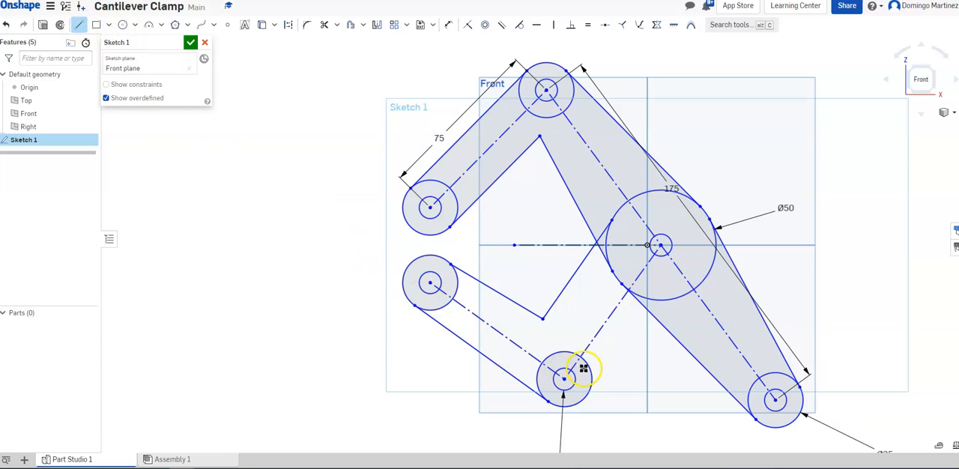
{"action": "left_click_drag", "start_coordinate": [590, 378], "coordinate": [680, 296]}
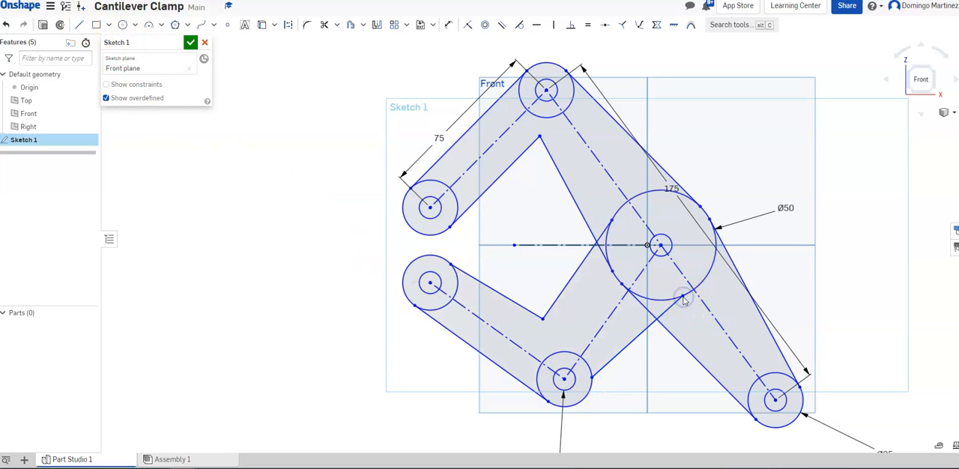
{"action": "left_click", "coordinate": [520, 26]}
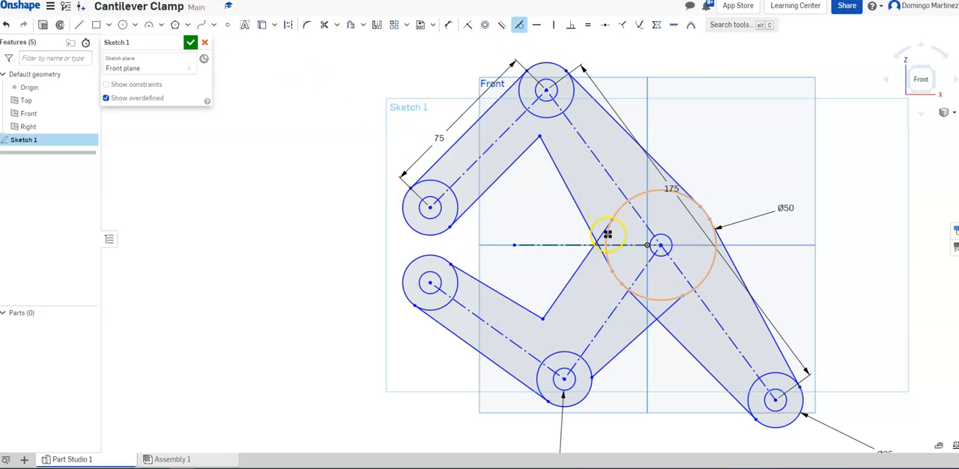
{"action": "scroll", "coordinate": [608, 236], "scroll_direction": "up", "scroll_amount": 2}
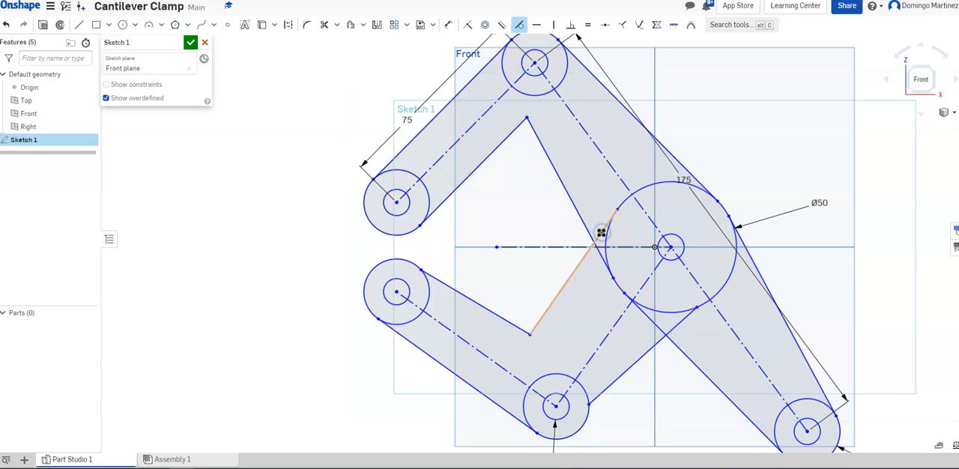
{"action": "left_click", "coordinate": [679, 315]}
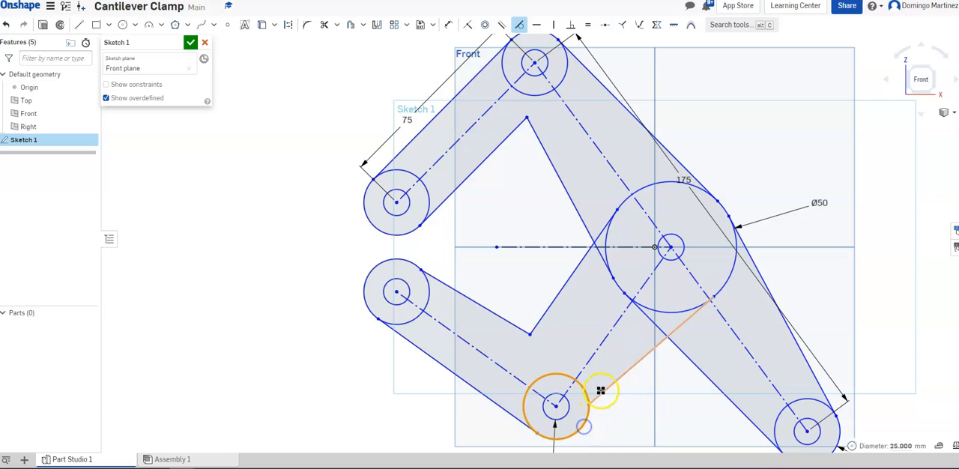
Make the lower link's left outer line tangent to both end circles and its inner line tangent to the lower-left joint's outer circle
{"action": "left_click", "coordinate": [525, 413]}
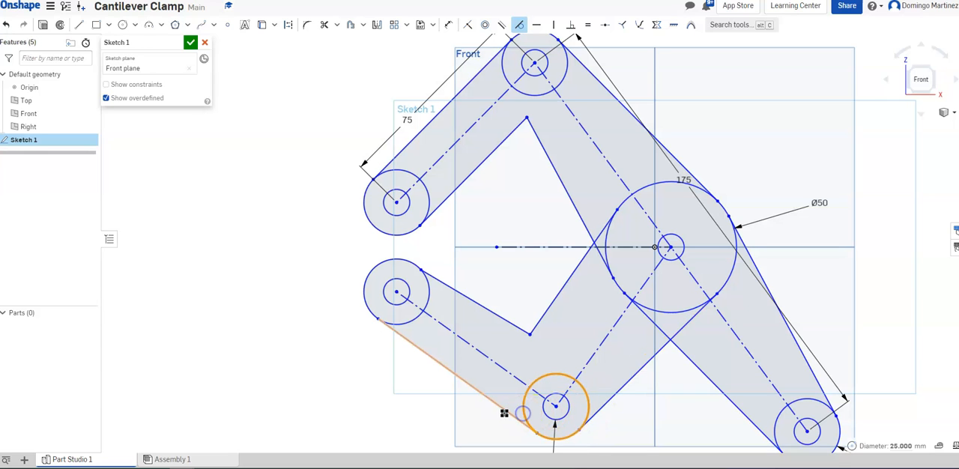
{"action": "left_click", "coordinate": [401, 323]}
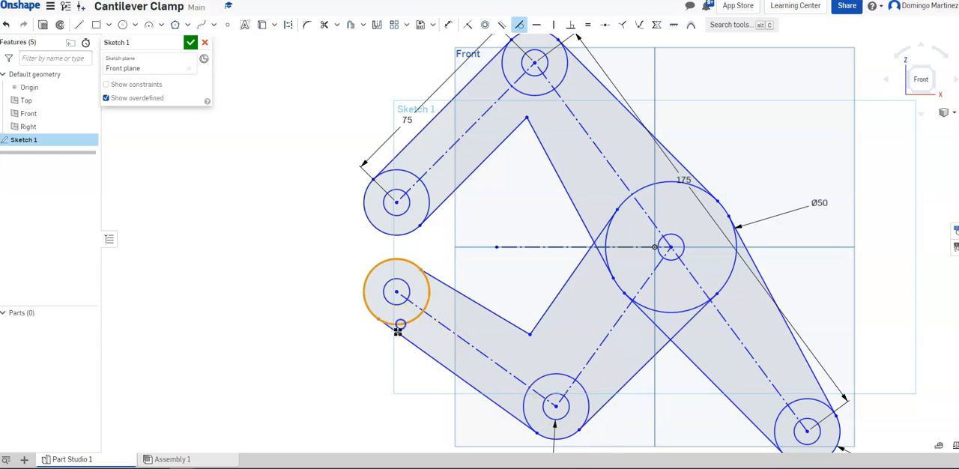
{"action": "left_click", "coordinate": [431, 287]}
{"action": "left_click", "coordinate": [434, 279]}
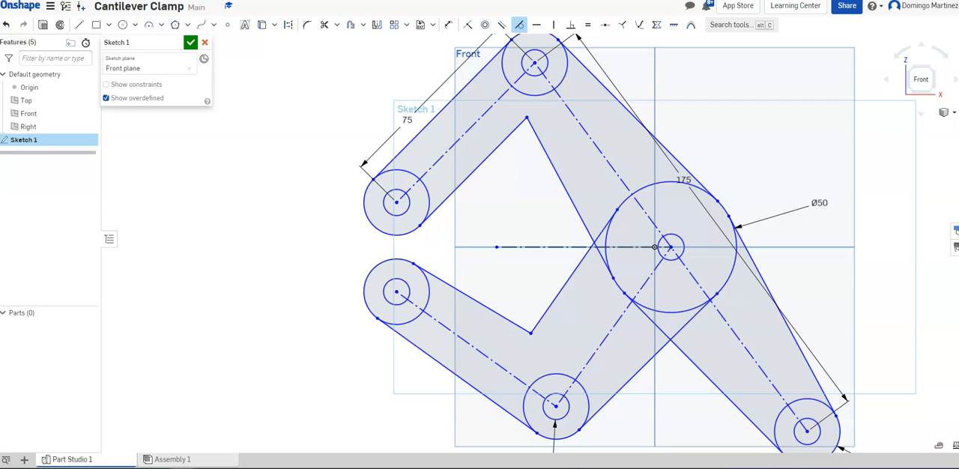
Make the inner line starting at the lower-left joint parallel to the centerline between the lower-left and bottom joints
{"action": "left_click", "coordinate": [501, 24]}
{"action": "left_click", "coordinate": [476, 301]}
{"action": "left_click", "coordinate": [473, 346]}
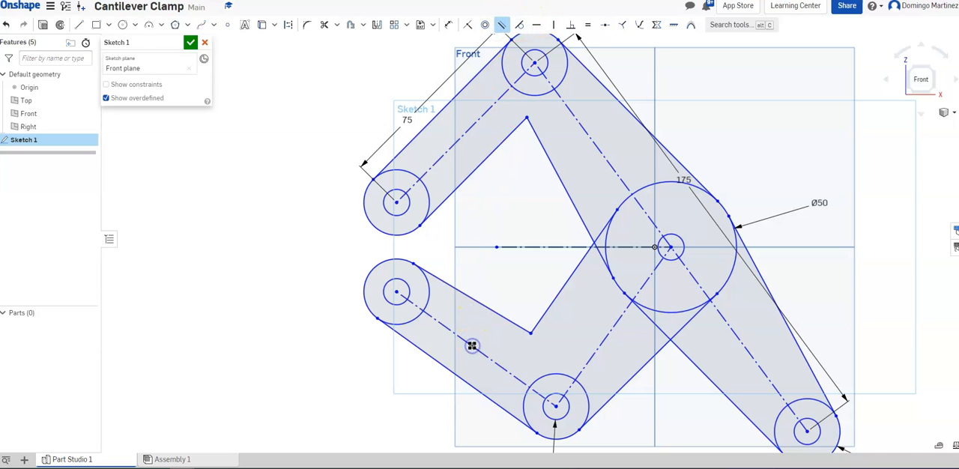
{"action": "left_click", "coordinate": [545, 338]}
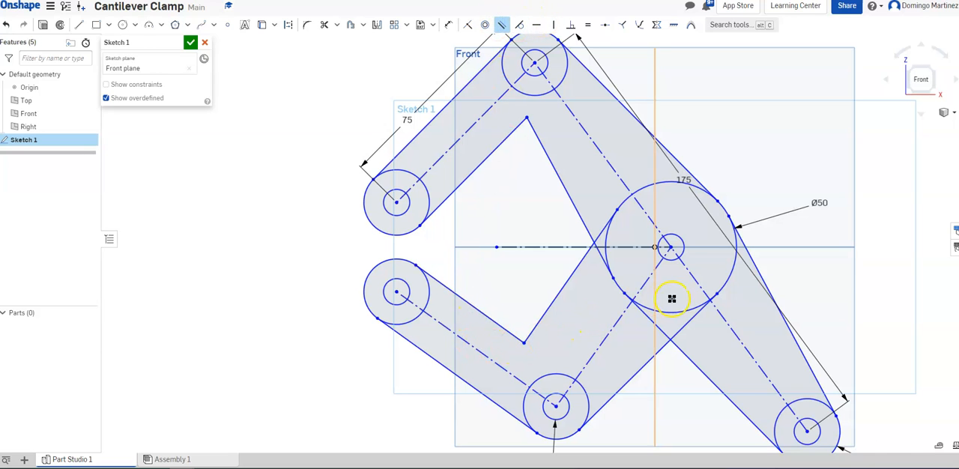
Make the inner line that ends on the 50 mm circle's left edge tangent to the bottom joint's outer circle
{"action": "scroll", "coordinate": [730, 302], "scroll_direction": "up", "scroll_amount": 2}
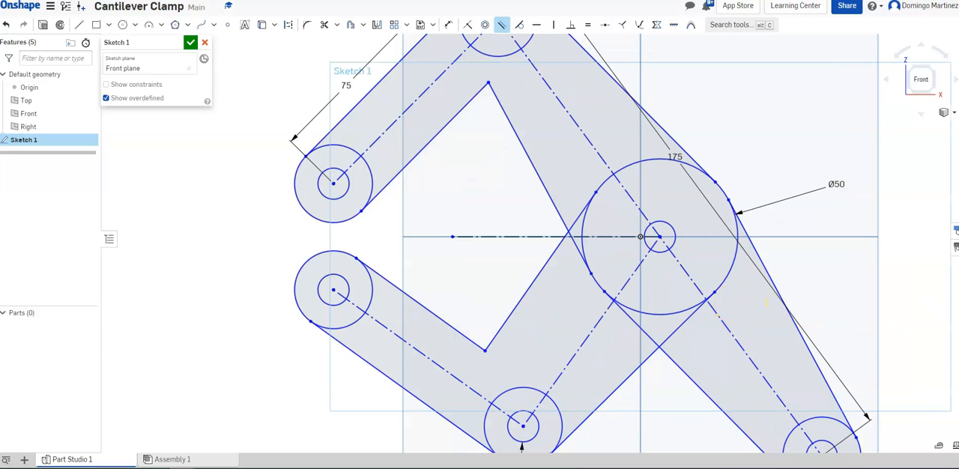
{"action": "middle_click_drag", "start_coordinate": [856, 278], "coordinate": [860, 224]}
{"action": "left_click", "coordinate": [520, 25]}
{"action": "left_click", "coordinate": [585, 164]}
{"action": "left_click", "coordinate": [579, 162]}
{"action": "left_click", "coordinate": [910, 184]}
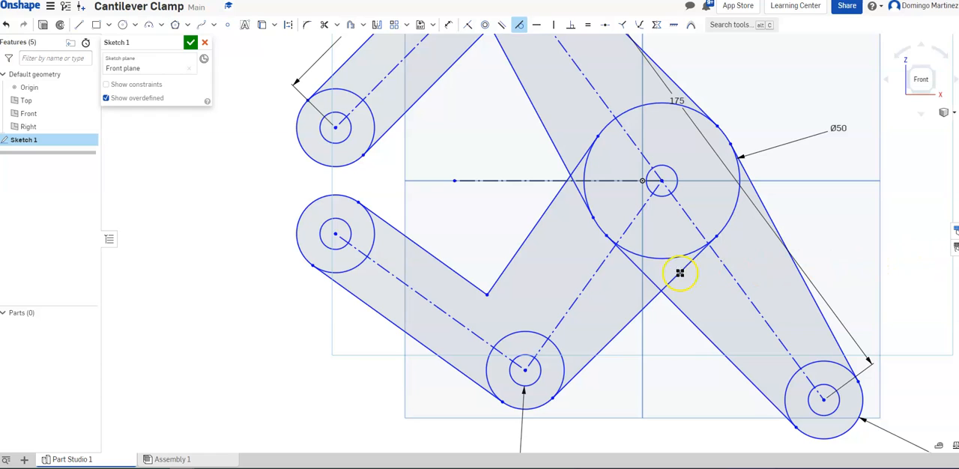
{"action": "left_click", "coordinate": [520, 26]}
{"action": "left_click", "coordinate": [524, 332]}
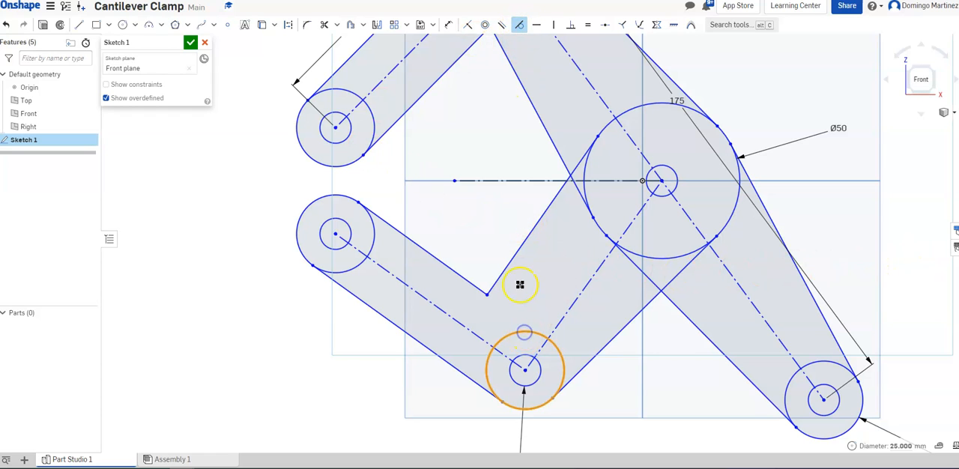
{"action": "left_click", "coordinate": [510, 259]}
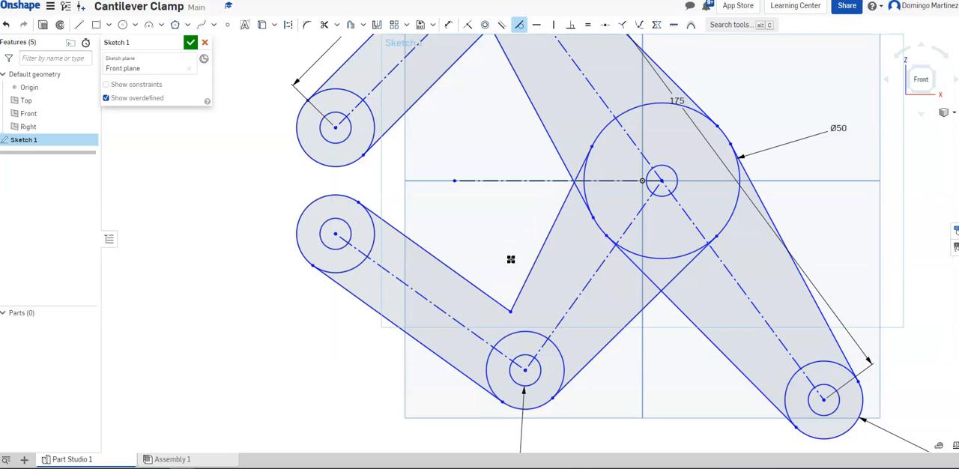
{"action": "left_click", "coordinate": [656, 279]}
Draw an intermediate concentric circle, about 15 mm in diameter, at the top joint, and similar ones at the bottom and central joints
{"action": "scroll", "coordinate": [888, 236], "scroll_direction": "down", "scroll_amount": 2}
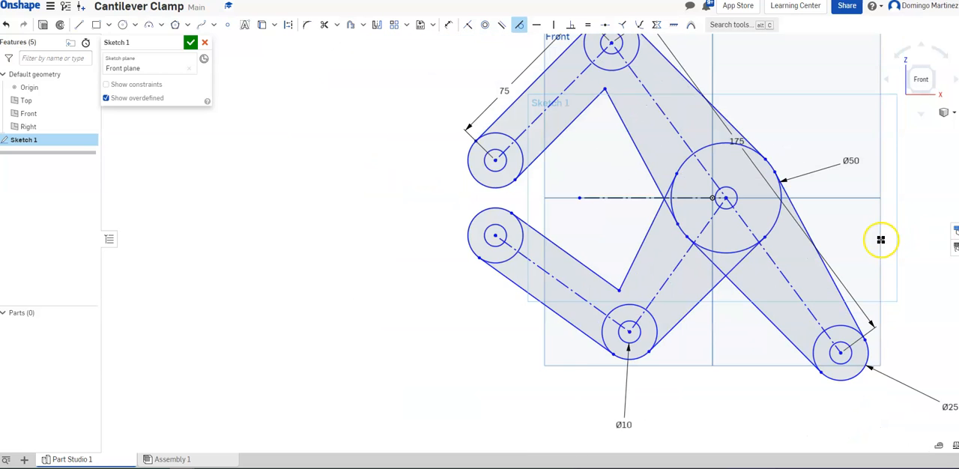
{"action": "scroll", "coordinate": [875, 241], "scroll_direction": "up", "scroll_amount": 4}
{"action": "scroll", "coordinate": [871, 251], "scroll_direction": "down", "scroll_amount": 3}
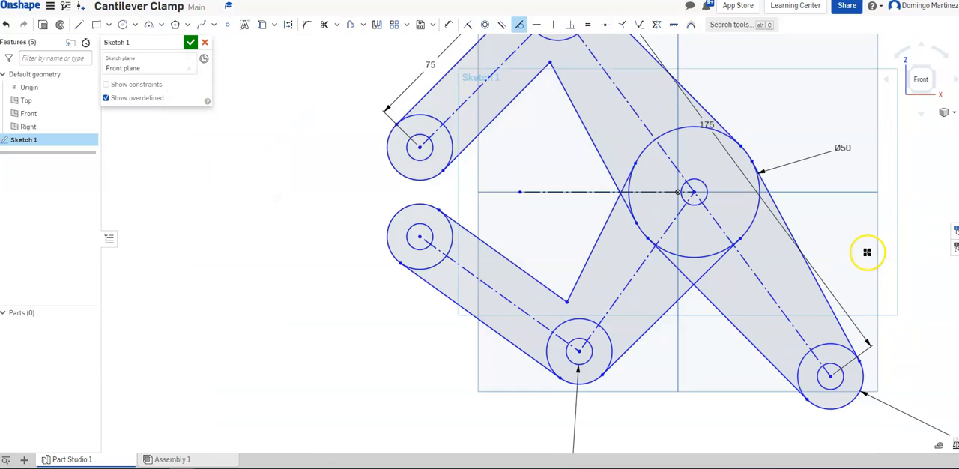
{"action": "middle_click_drag", "start_coordinate": [867, 247], "coordinate": [782, 278]}
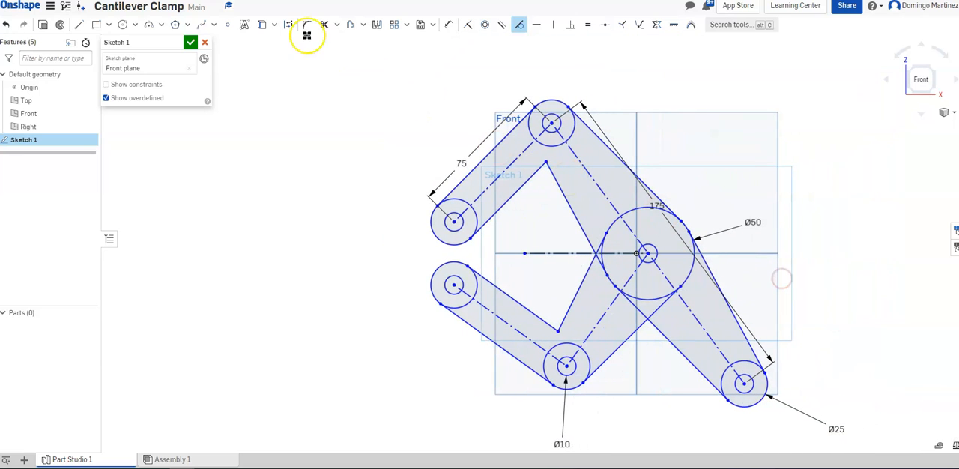
{"action": "left_click", "coordinate": [123, 25]}
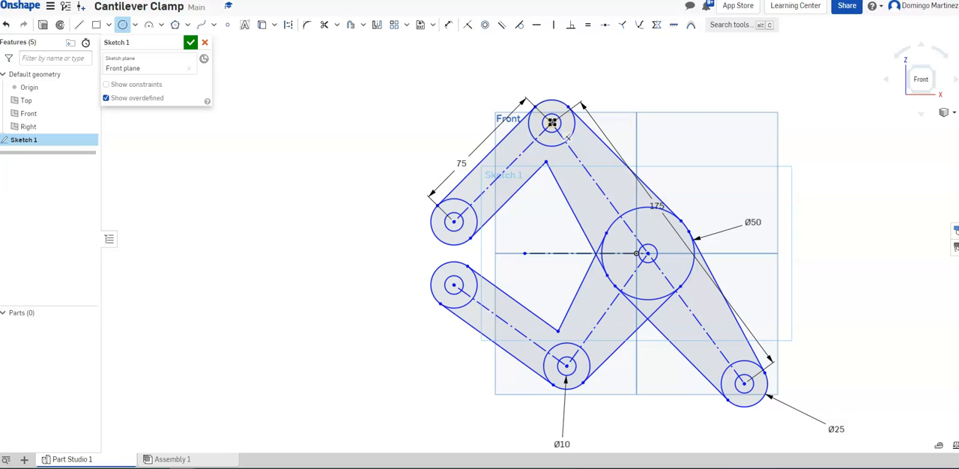
{"action": "left_click", "coordinate": [552, 123]}
{"action": "left_click", "coordinate": [558, 111]}
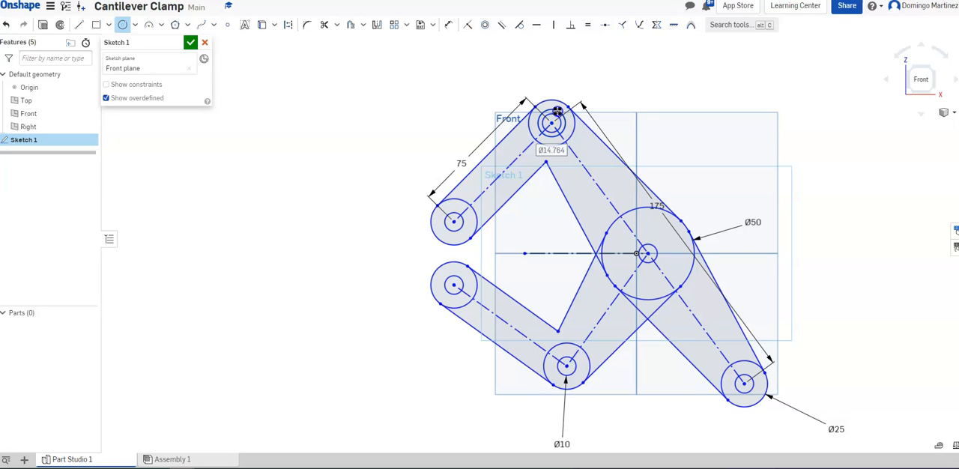
{"action": "left_click", "coordinate": [567, 367]}
{"action": "left_click", "coordinate": [582, 360]}
{"action": "left_click", "coordinate": [646, 255]}
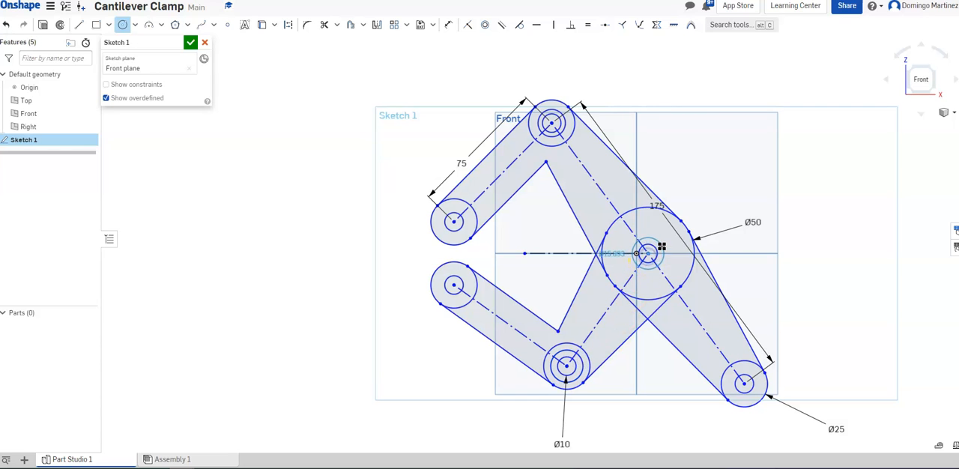
{"action": "left_click", "coordinate": [662, 247]}
Add an intermediate circle at the lower-right joint and try to make the new joint circles equal in size
{"action": "left_click", "coordinate": [744, 384]}
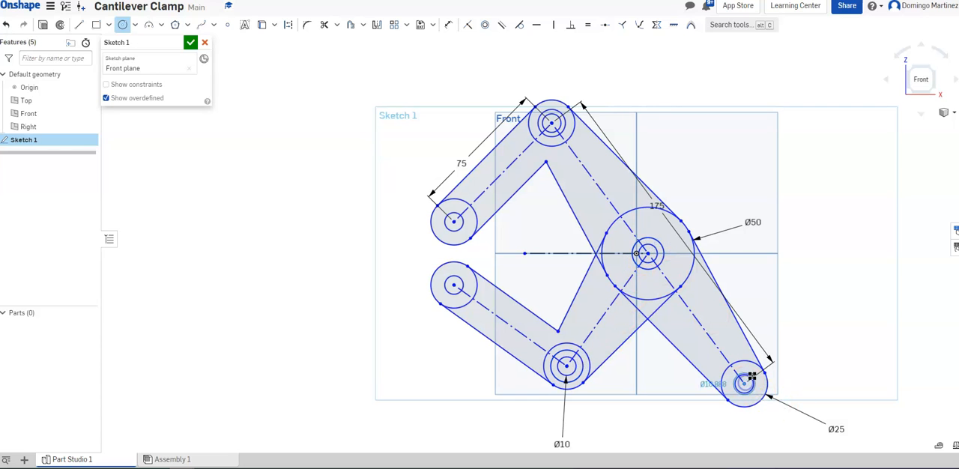
{"action": "left_click", "coordinate": [755, 376]}
{"action": "left_click", "coordinate": [587, 25]}
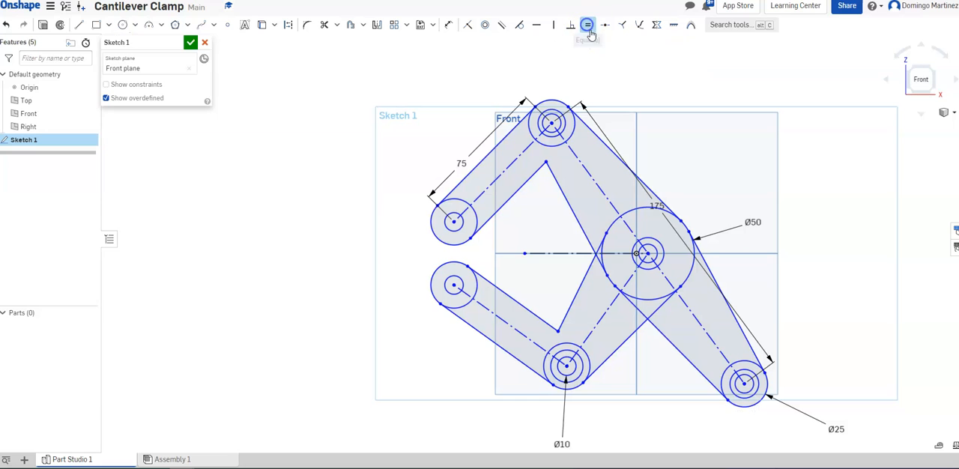
{"action": "left_click", "coordinate": [557, 110]}
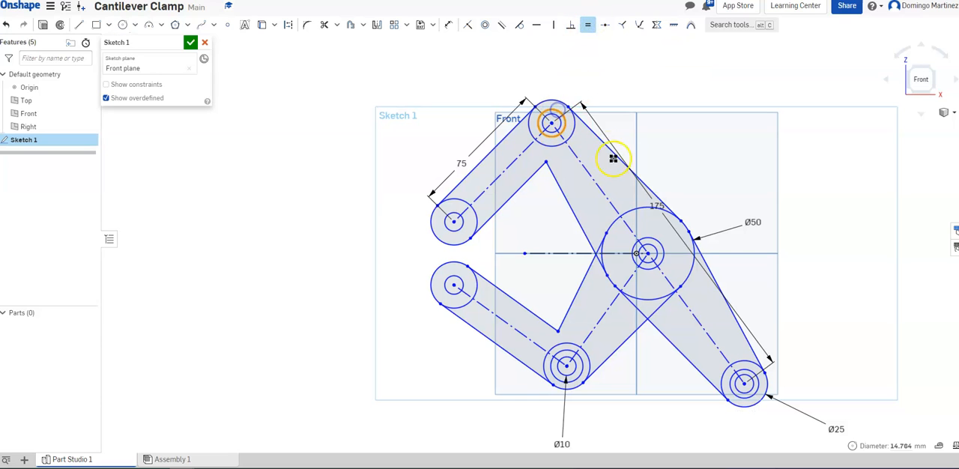
{"action": "left_click", "coordinate": [655, 247]}
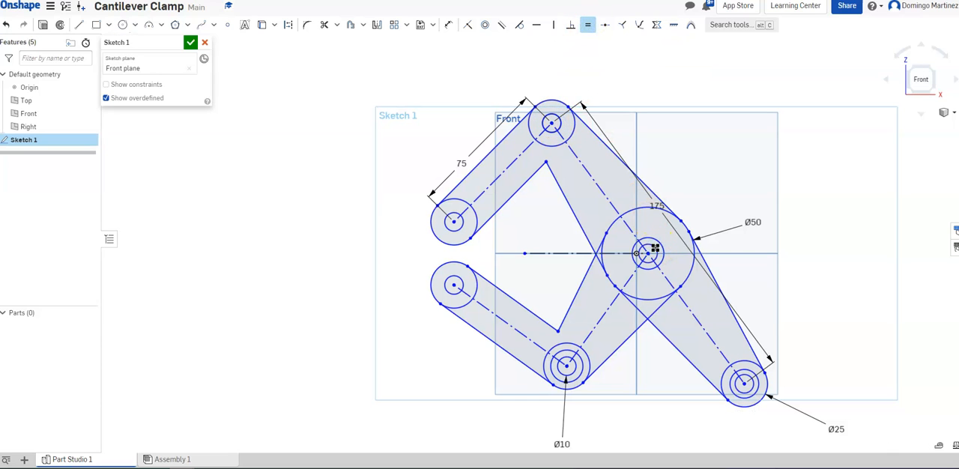
{"action": "left_click", "coordinate": [748, 376]}
{"action": "left_click", "coordinate": [657, 255]}
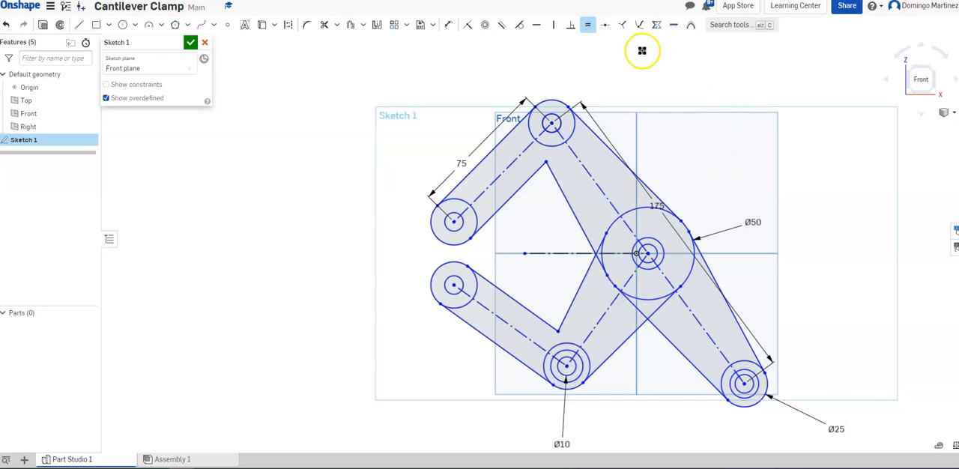
{"action": "key", "text": "Escape"}
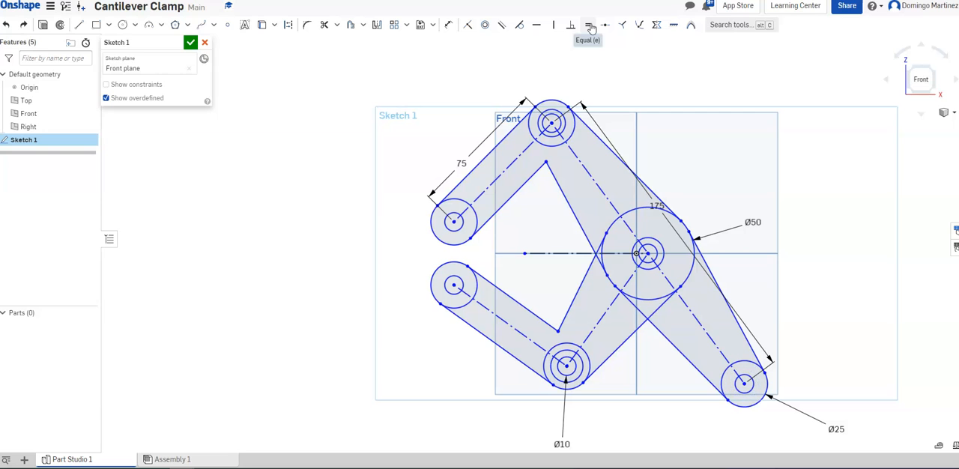
Draw a concentric circle about 19 mm in diameter at the lower-right joint, between its two existing circles
{"action": "left_click", "coordinate": [122, 25]}
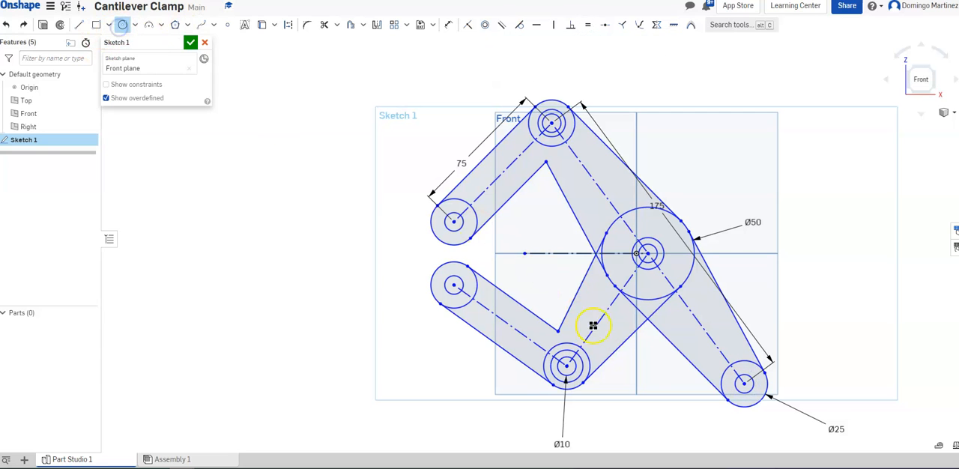
{"action": "left_click", "coordinate": [743, 384]}
{"action": "left_click", "coordinate": [754, 369]}
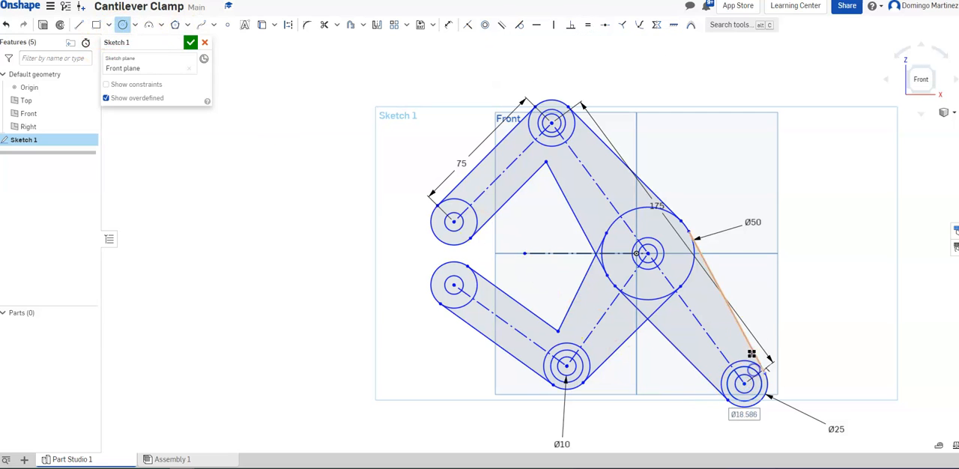
Apply equal constraints to the intermediate circles at the top, bottom, central and lower-right joints
{"action": "left_click", "coordinate": [591, 25]}
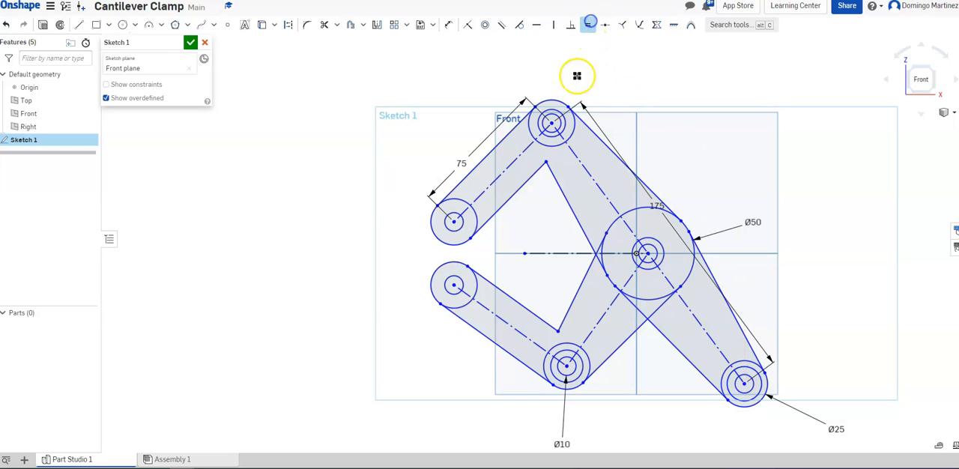
{"action": "left_click", "coordinate": [560, 111]}
{"action": "left_click", "coordinate": [653, 237]}
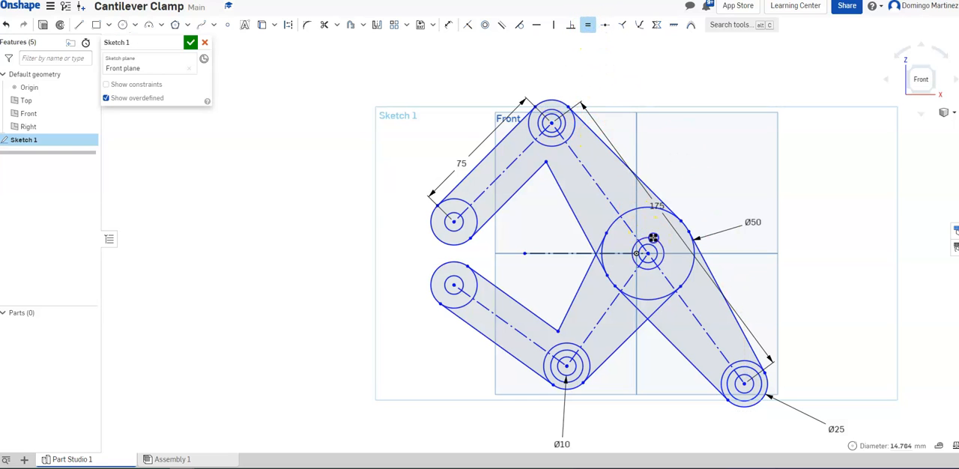
{"action": "left_click", "coordinate": [749, 367]}
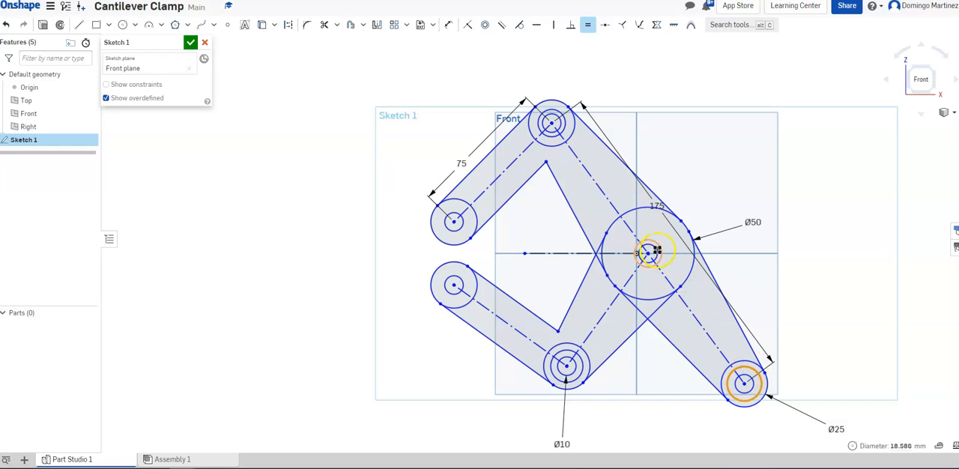
{"action": "left_click", "coordinate": [657, 244]}
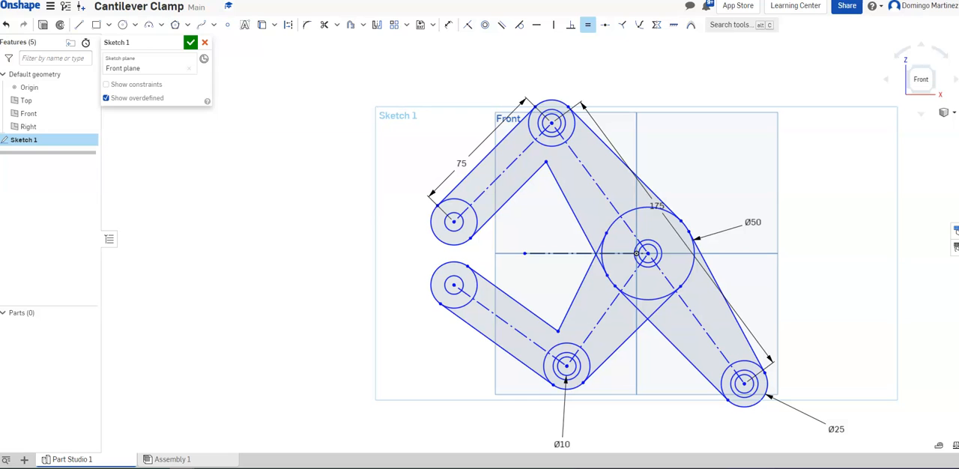
{"action": "key", "text": "Escape"}
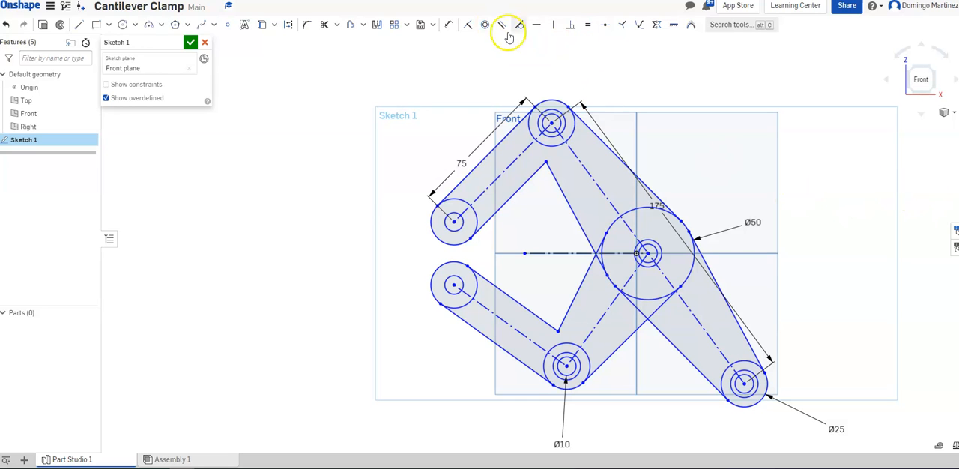
Dimension the top joint's intermediate circle to a 15 mm diameter
{"action": "left_click", "coordinate": [449, 25]}
{"action": "left_click", "coordinate": [563, 122]}
{"action": "left_click", "coordinate": [654, 114]}
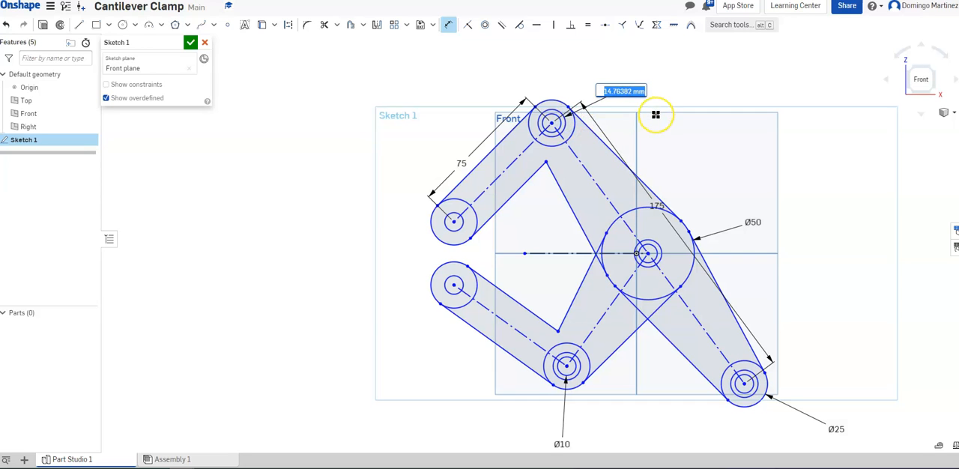
{"action": "key", "text": "Return"}
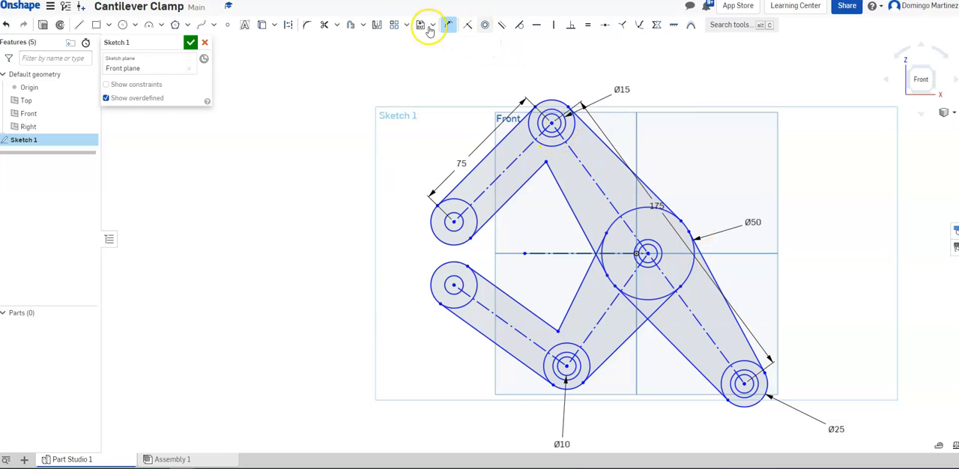
Fillet the inner corners of the upper and lower links with a 15 mm radius
{"action": "left_click", "coordinate": [306, 25]}
{"action": "left_click", "coordinate": [550, 177]}
{"action": "left_click", "coordinate": [537, 317]}
{"action": "left_click", "coordinate": [566, 311]}
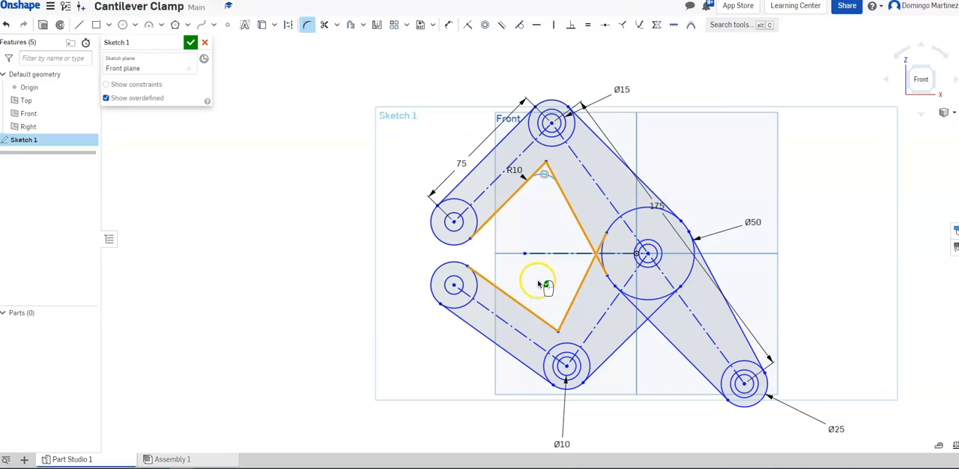
{"action": "left_click", "coordinate": [544, 286]}
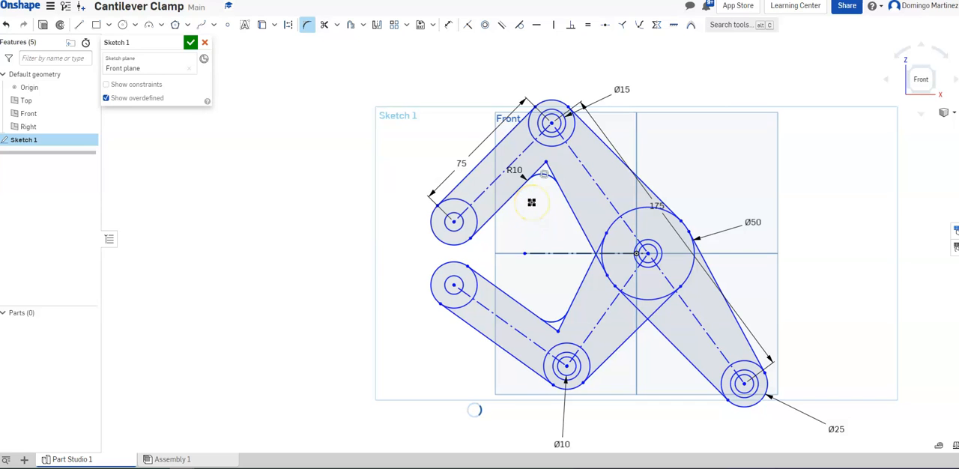
{"action": "left_click", "coordinate": [532, 202]}
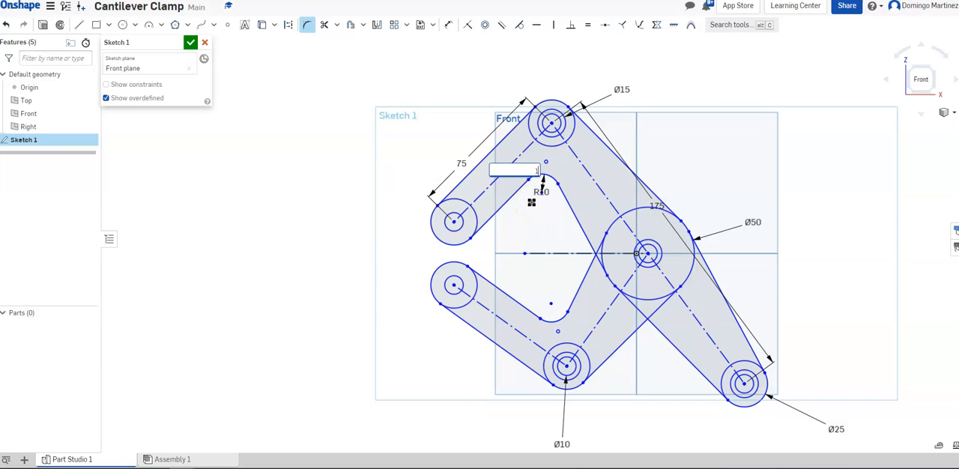
{"action": "key", "text": "Return"}
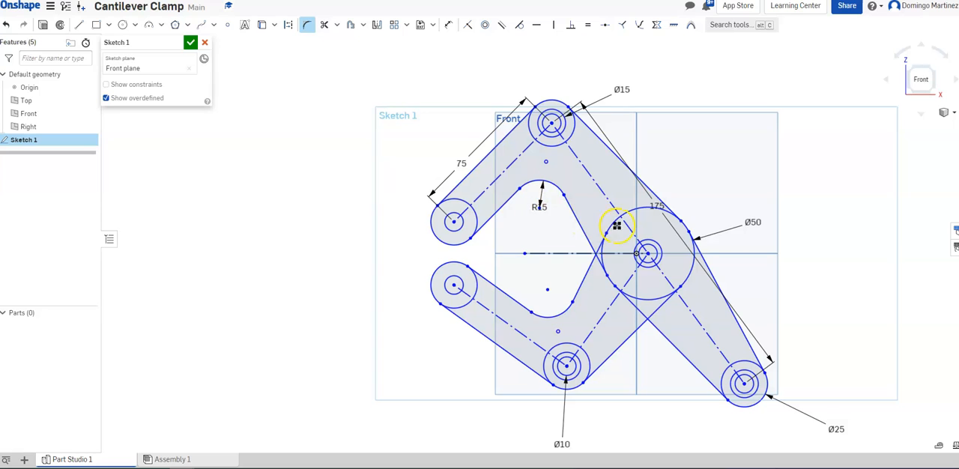